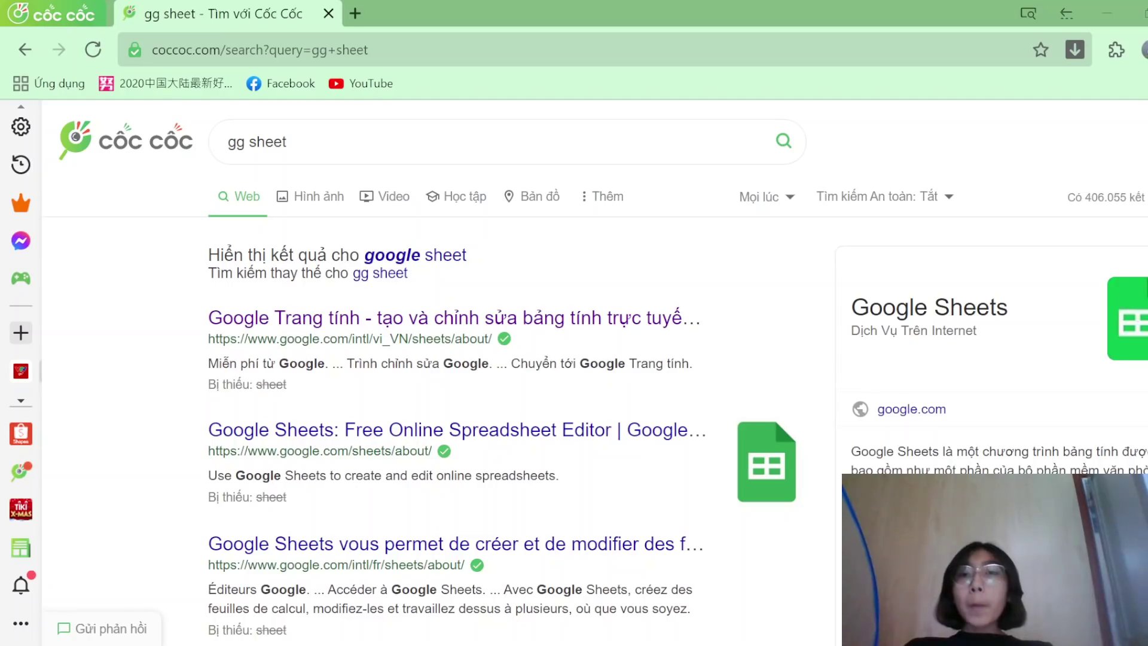
# Step: Open the Google Sheets home page from the search results
pyautogui.click(333, 320)
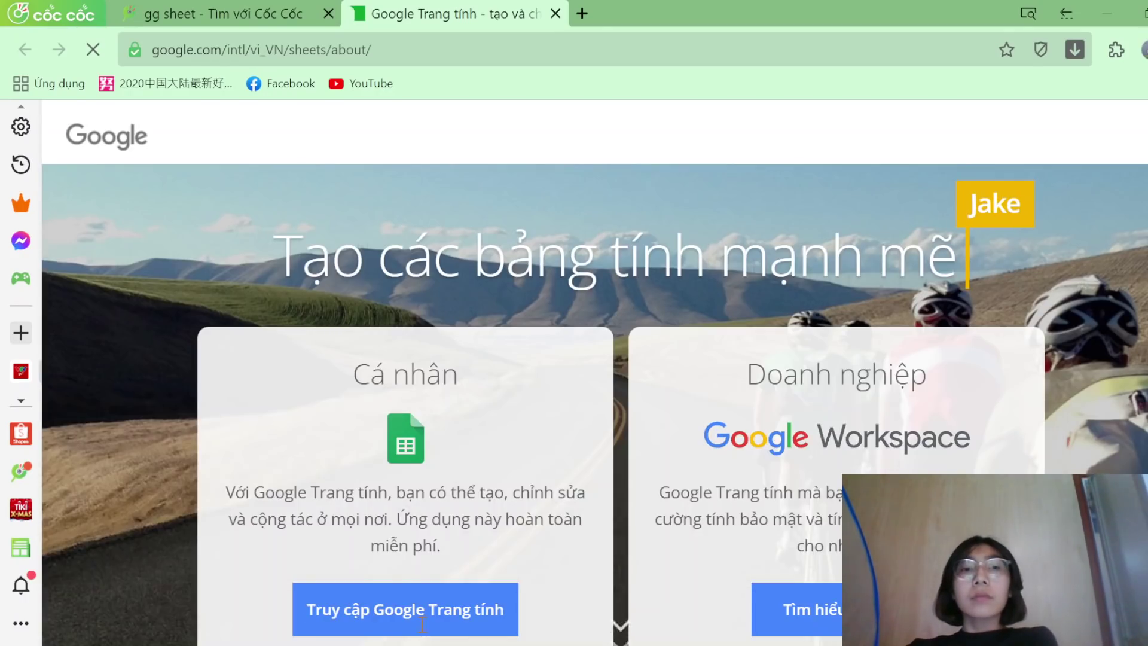
pyautogui.click(421, 629)
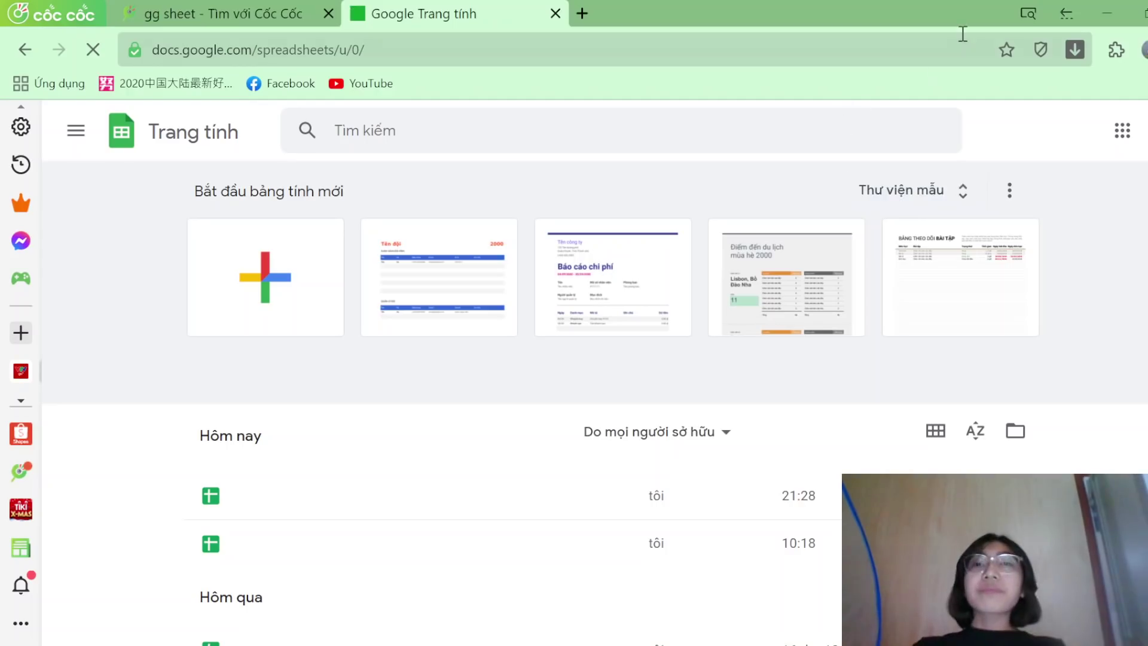
# Step: Open the template gallery and scroll down to the Đơn đặt hàng purchase-order template
pyautogui.click(911, 197)
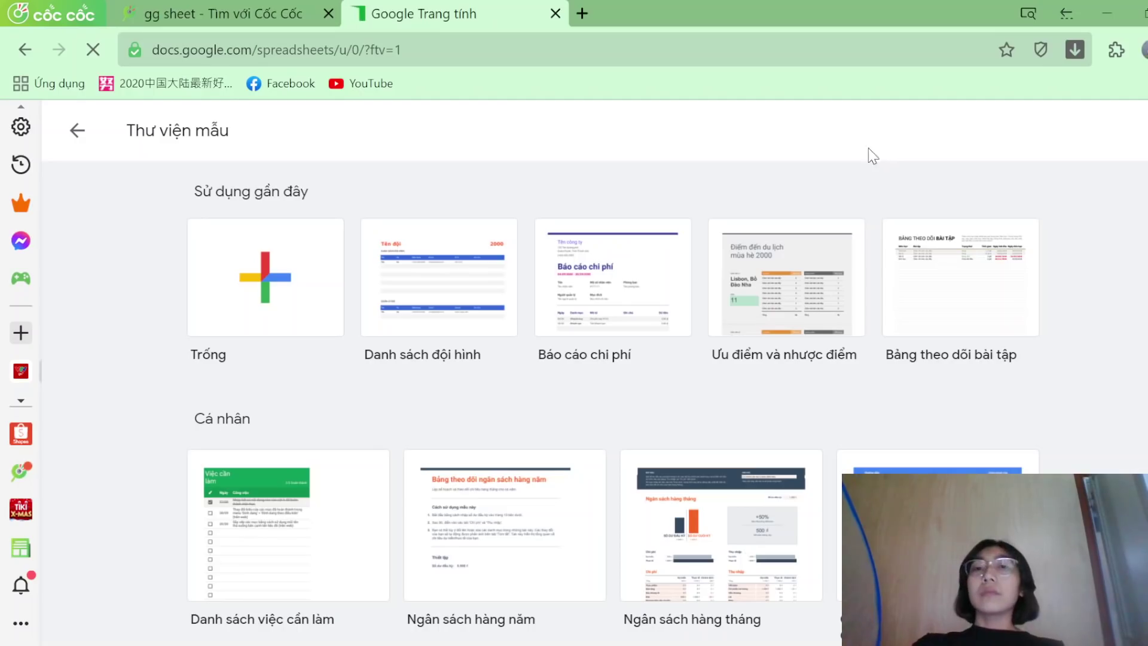
pyautogui.scroll(-5, 541, 363)
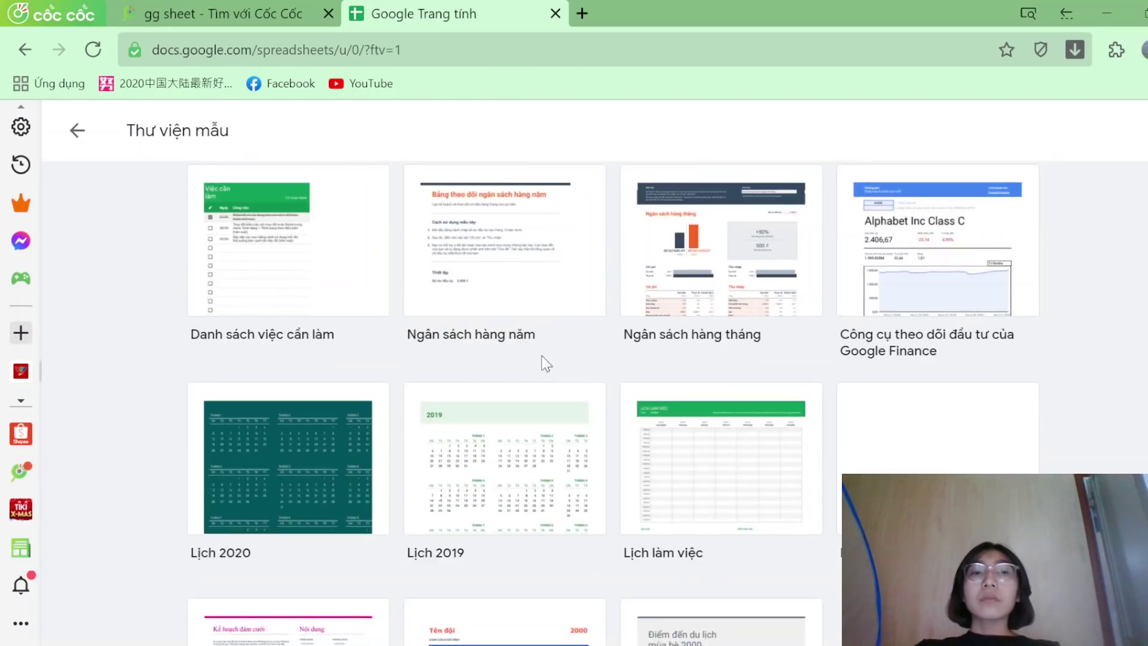
pyautogui.scroll(-5, 541, 363)
pyautogui.scroll(-5, 541, 363)
pyautogui.scroll(-1, 541, 363)
pyautogui.scroll(-3, 543, 363)
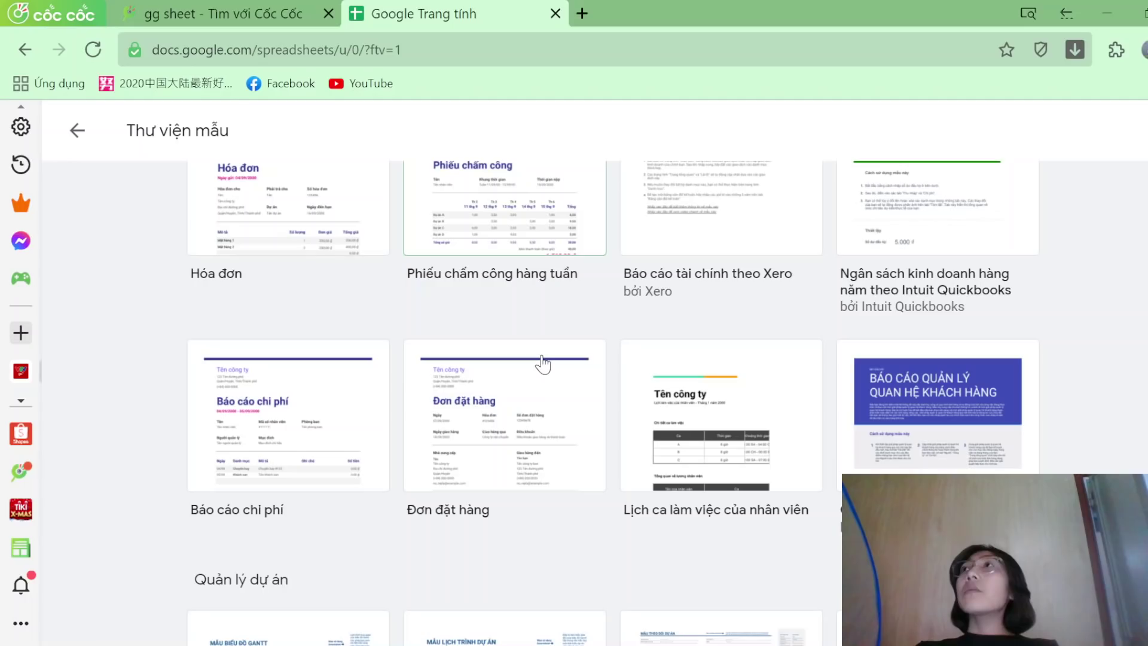
# Step: Create a spreadsheet from the Đơn đặt hàng template and reload it
pyautogui.click(542, 364)
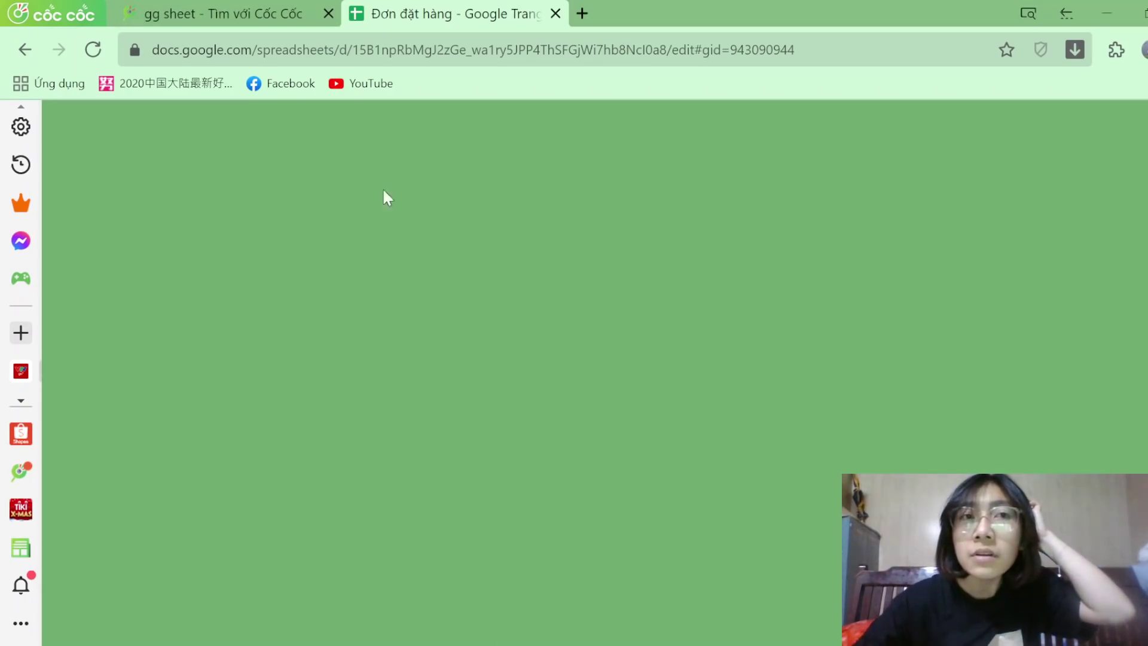
pyautogui.click(87, 45)
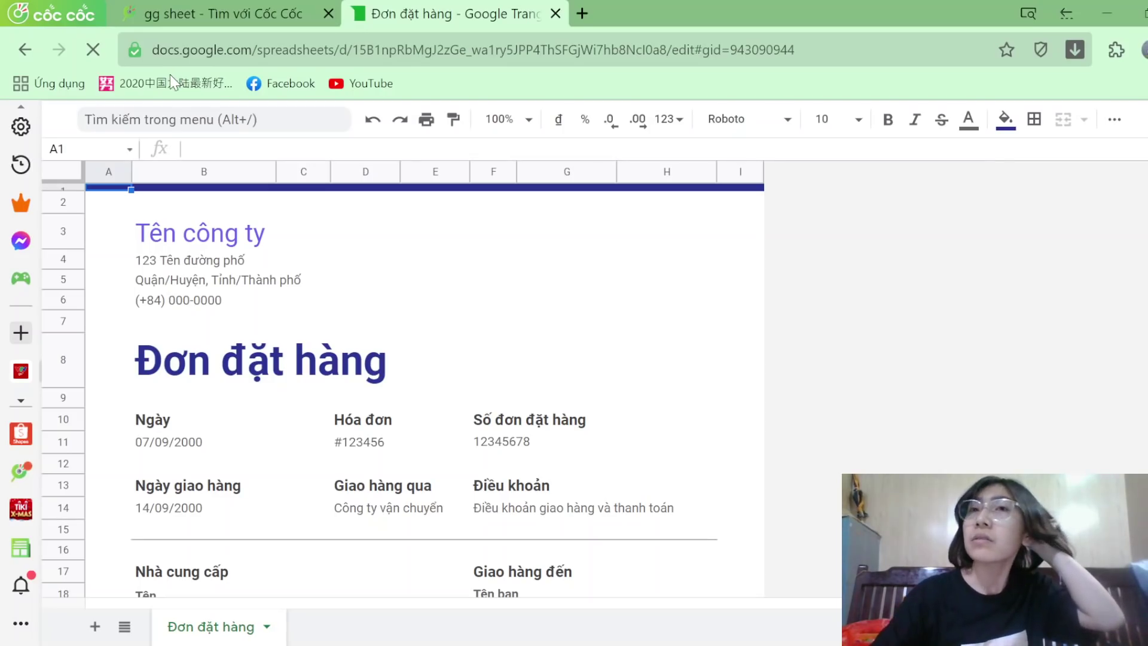
# Step: Enter the company name Công ty TNHH onlyME and change the street to Trường Chinh
pyautogui.click(226, 236)
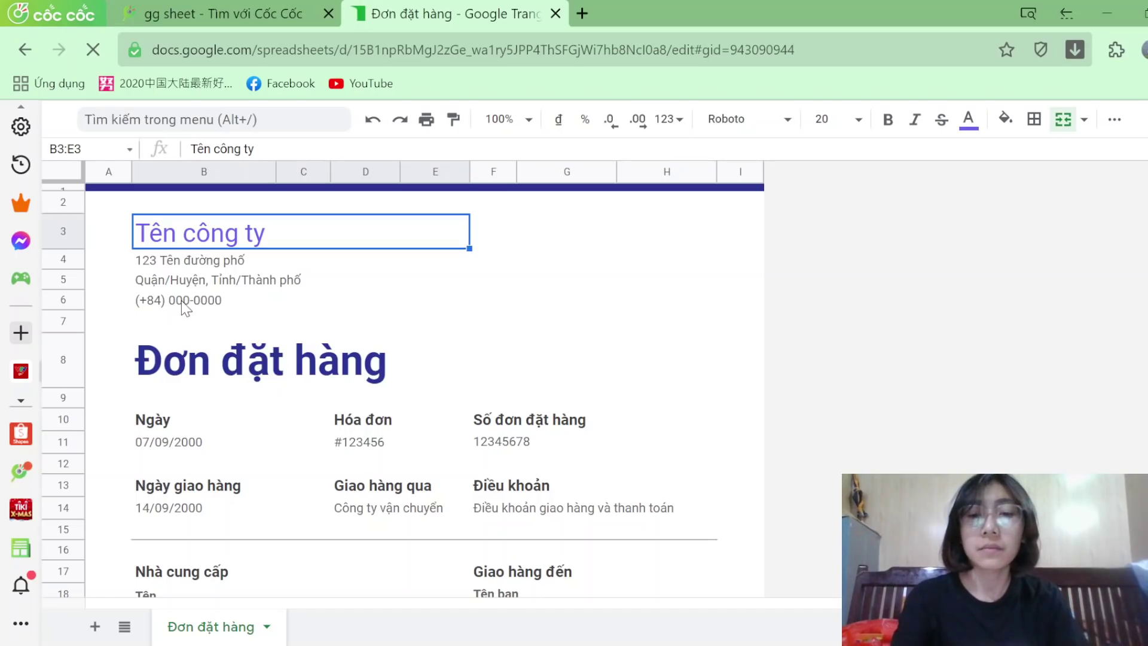
pyautogui.write('Công ty TN')
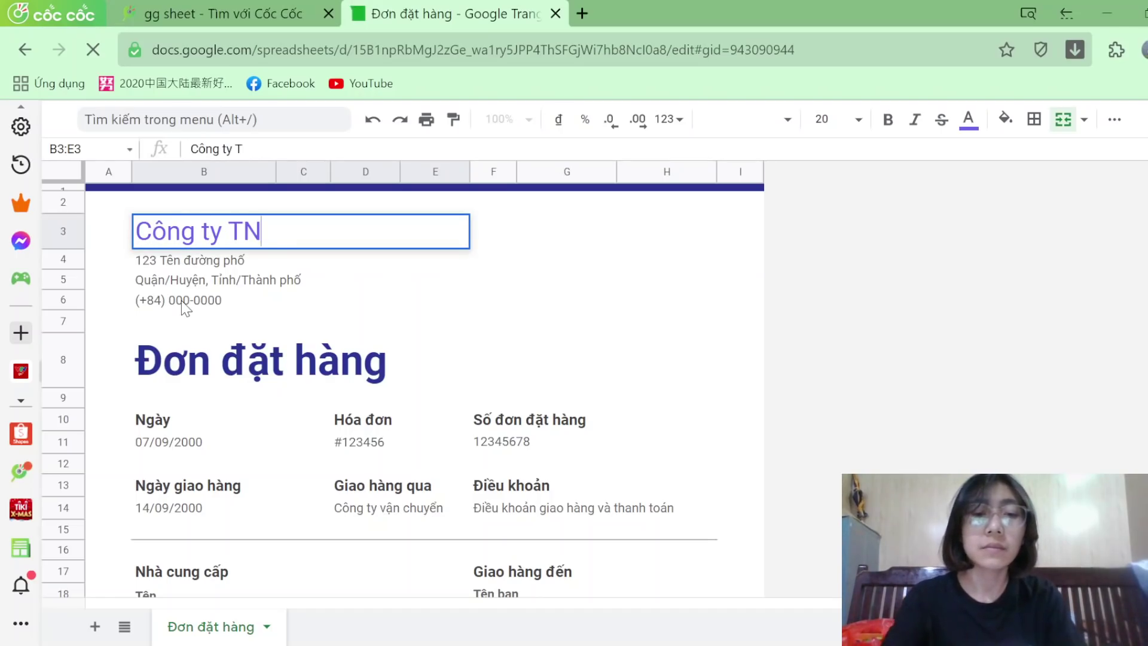
pyautogui.write('HH onlyME')
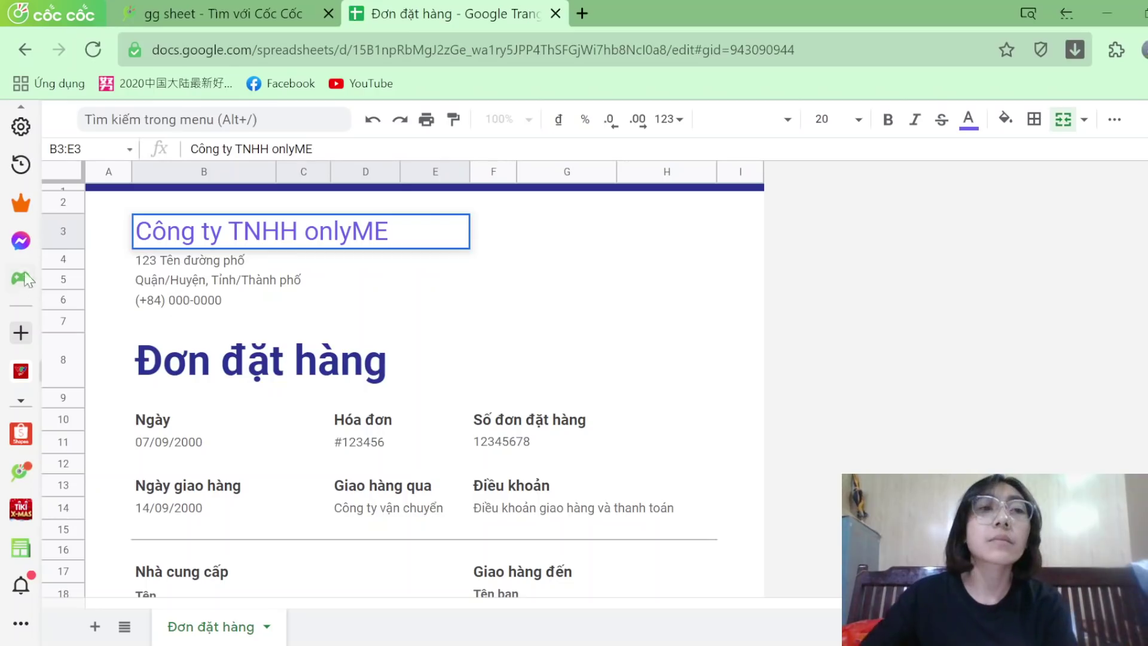
pyautogui.click(207, 263)
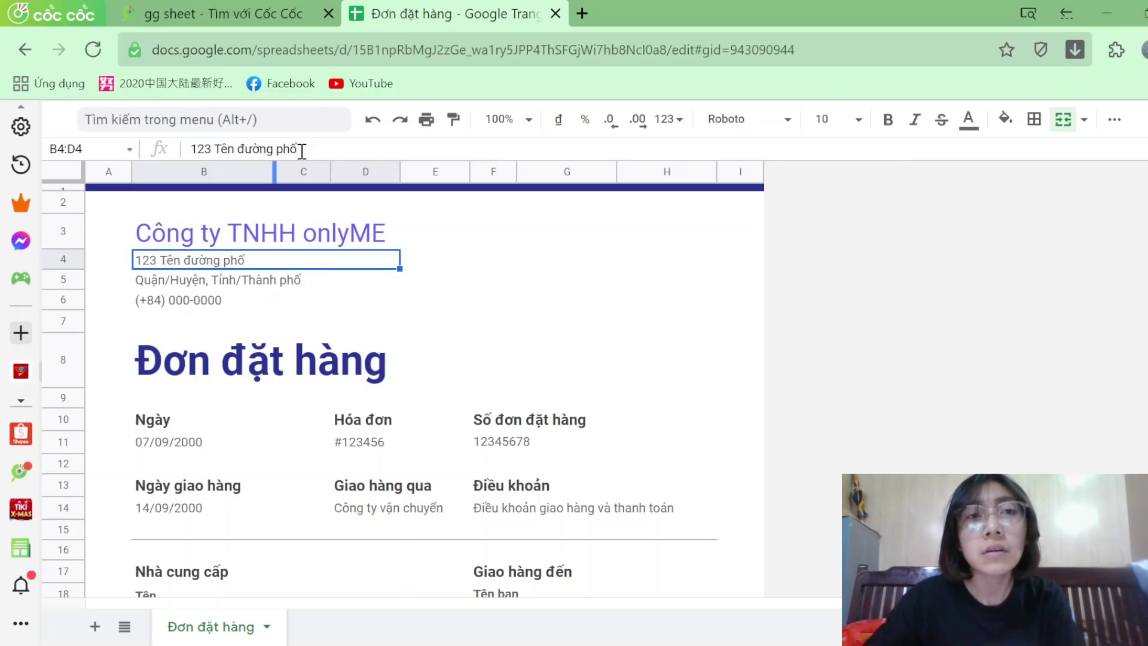
pyautogui.moveTo(301, 151); pyautogui.dragTo(221, 148)
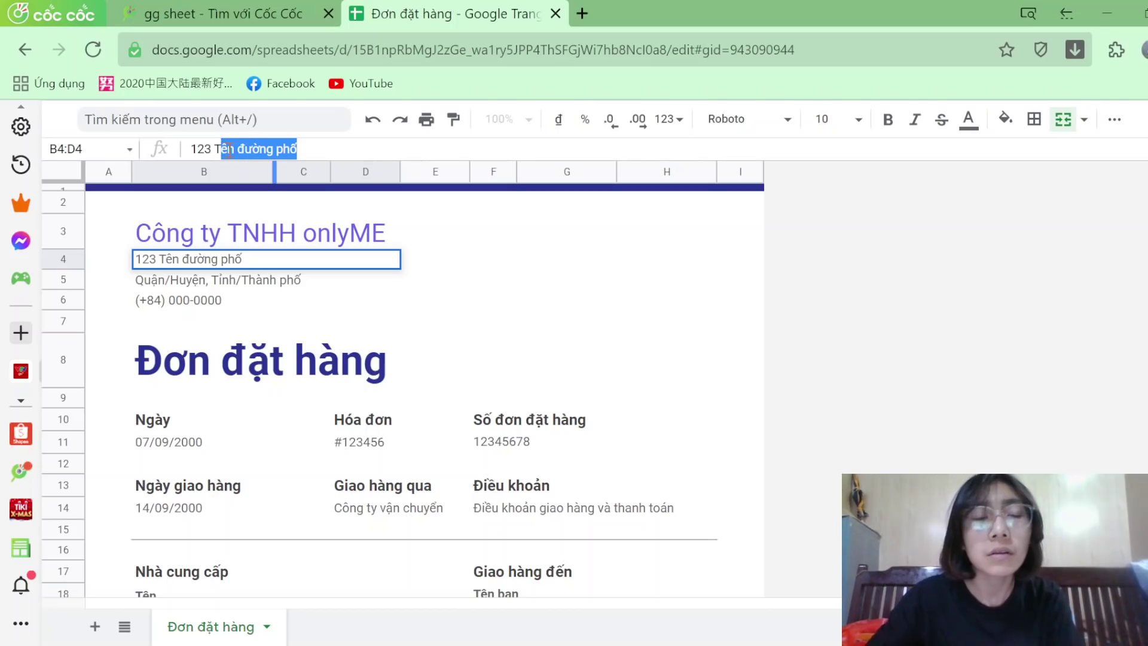
pyautogui.write('rường Chinh')
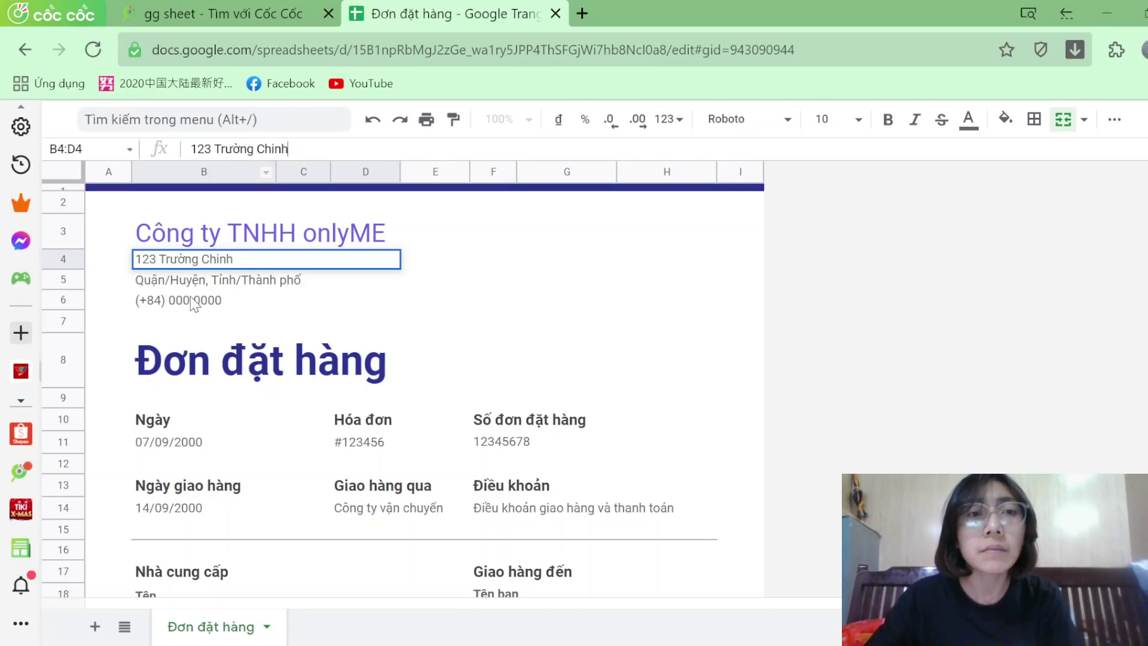
pyautogui.click(194, 302)
# Step: Replace the district and city placeholder with Đồng Đa, Hà Nội
pyautogui.click(213, 280)
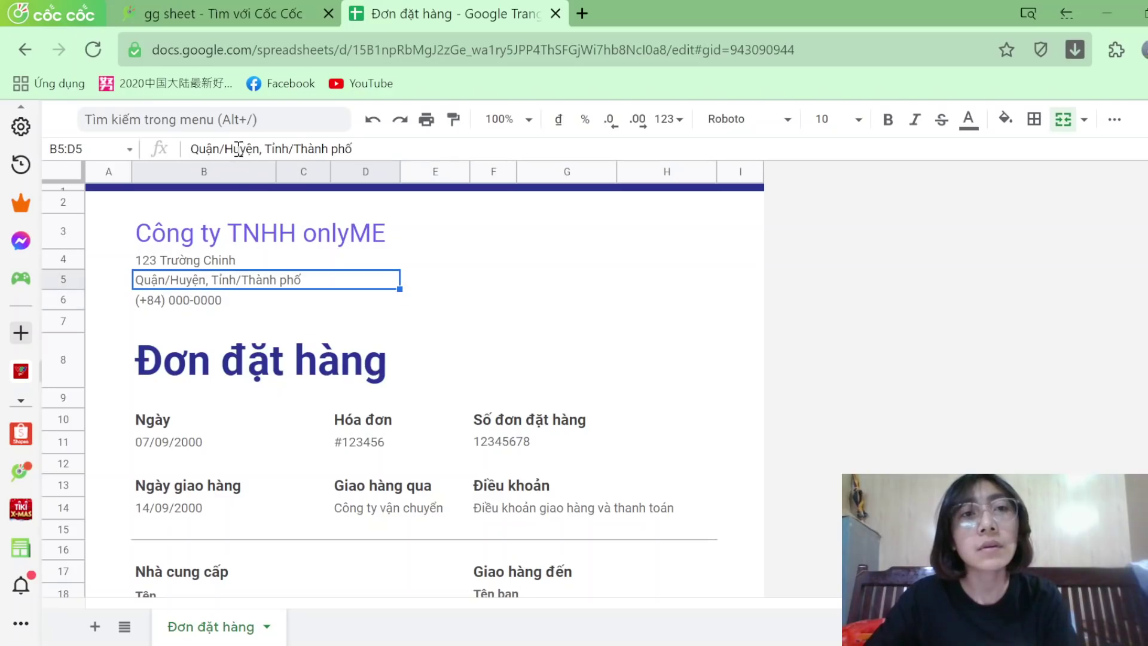
pyautogui.moveTo(224, 148); pyautogui.dragTo(292, 147)
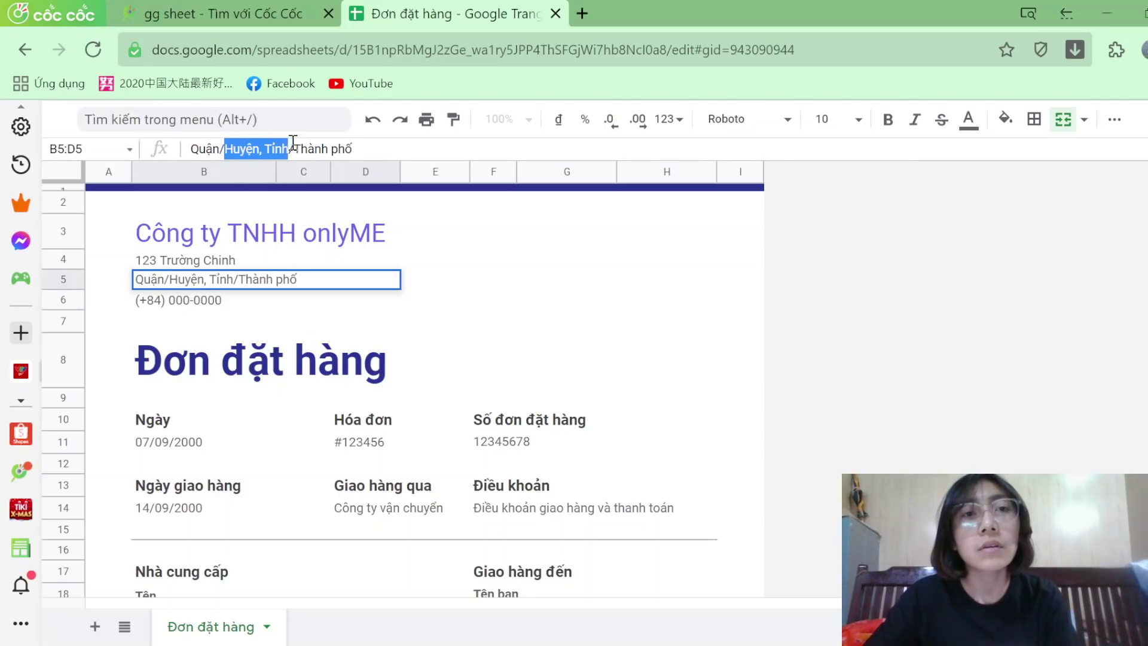
pyautogui.press('BackSpace')
pyautogui.press('BackSpace')
pyautogui.write('Đồng Đa')
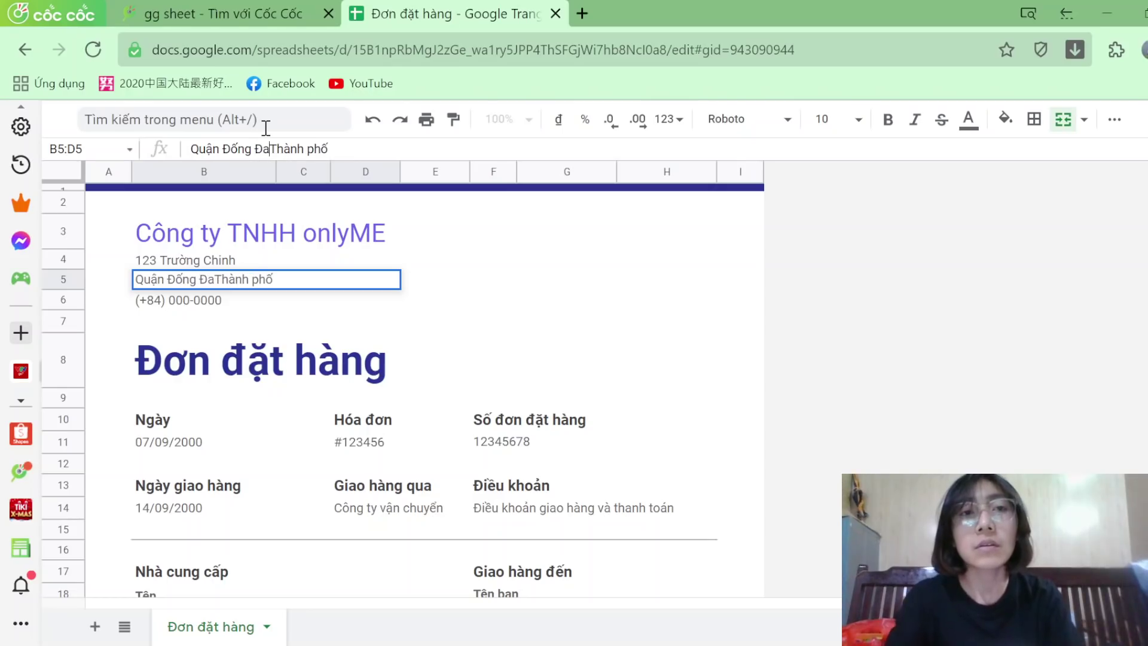
pyautogui.write(', ')
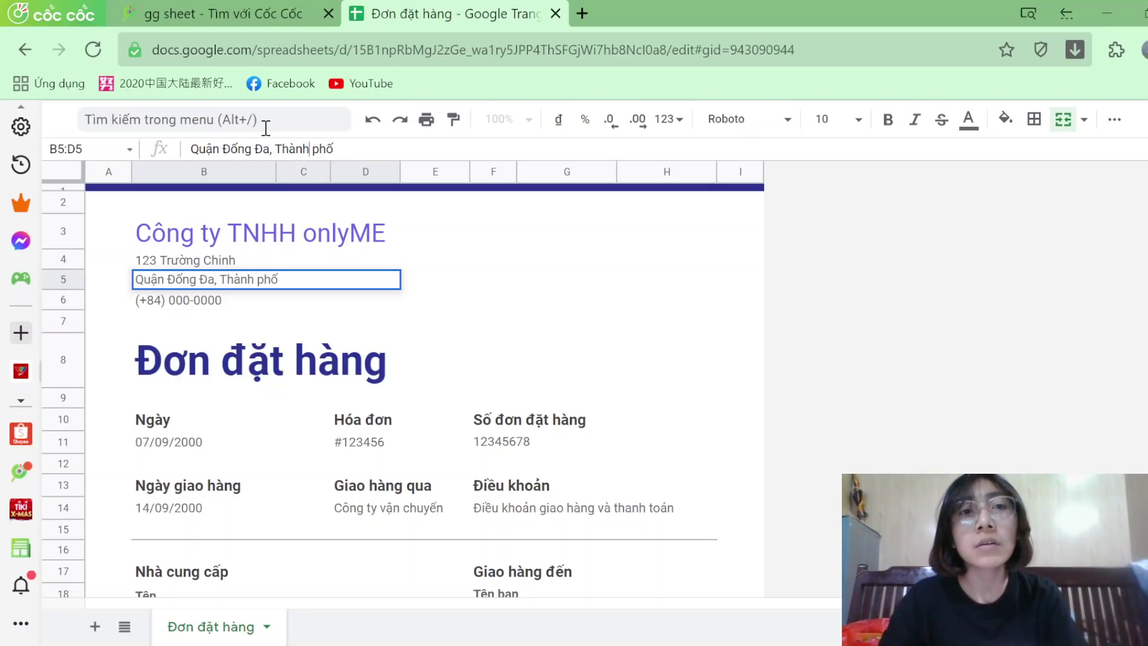
pyautogui.write(' Hà Noội')
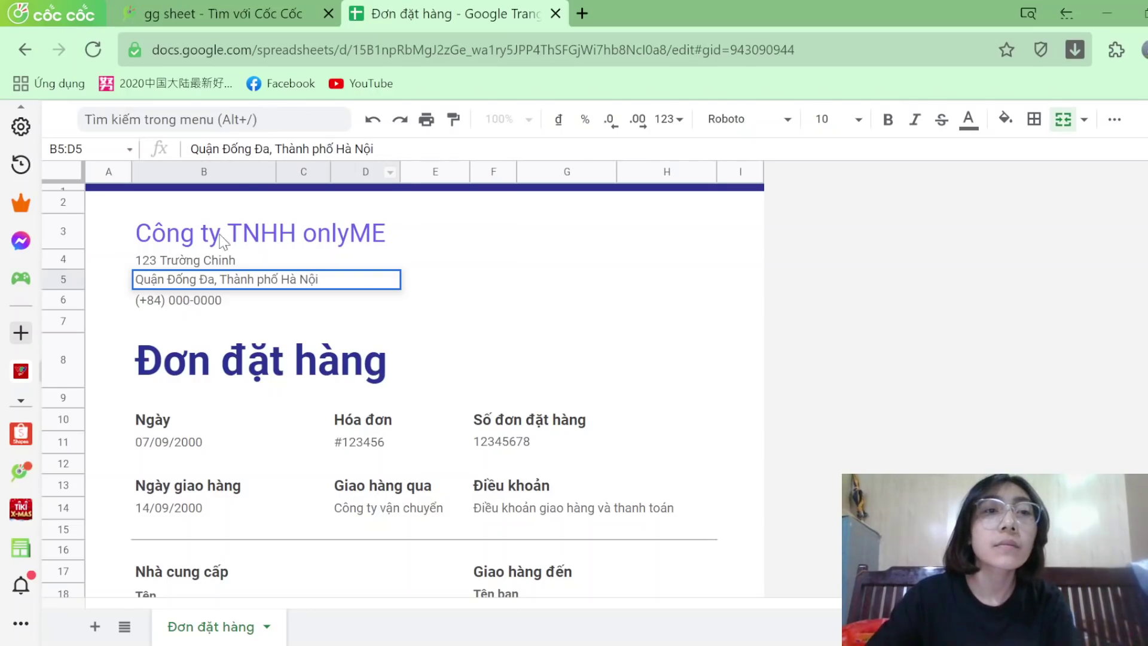
pyautogui.press('Return')
# Step: Replace the phone placeholder 000-0000 with 1900 0091
pyautogui.click(231, 149)
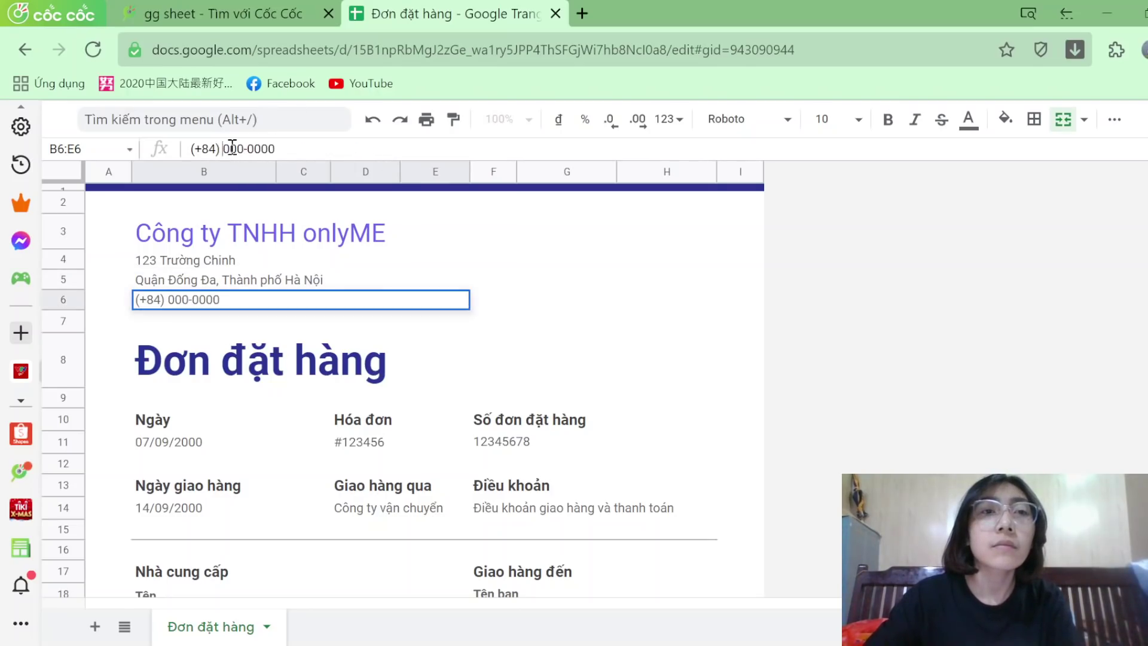
pyautogui.moveTo(224, 148); pyautogui.dragTo(277, 149)
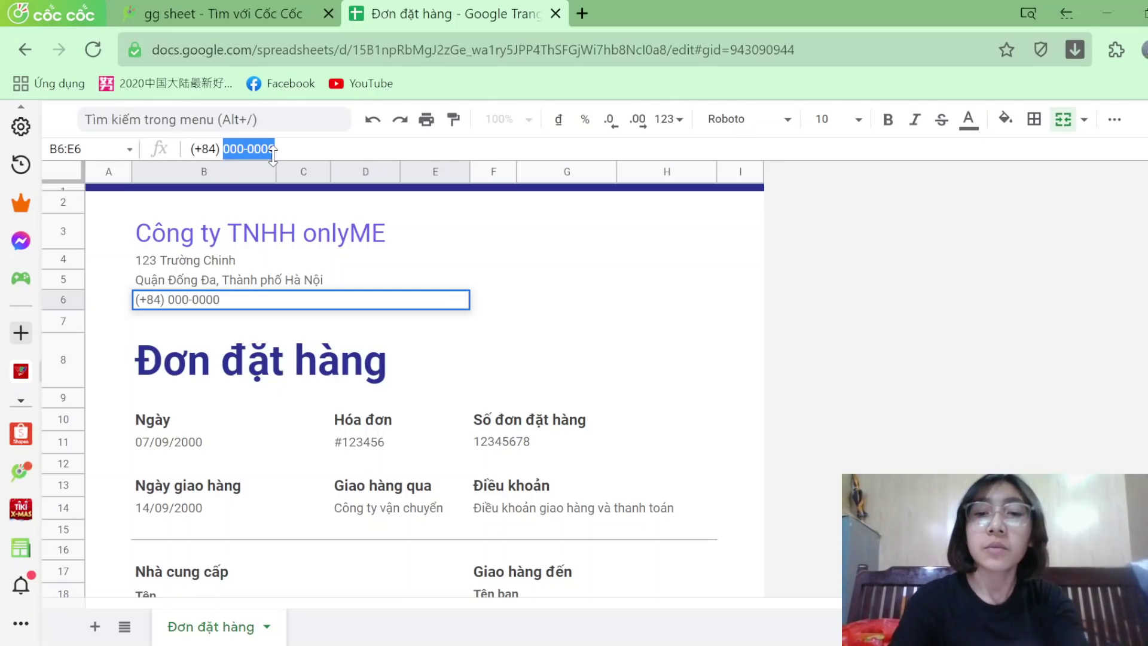
pyautogui.write('1900009')
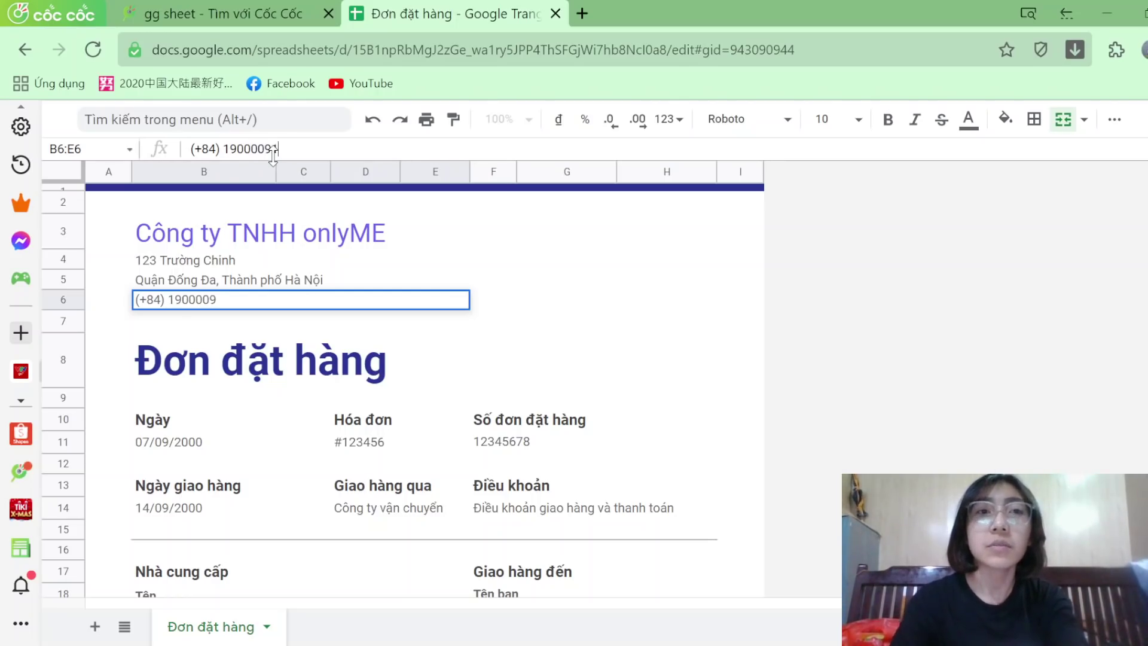
pyautogui.write('1')
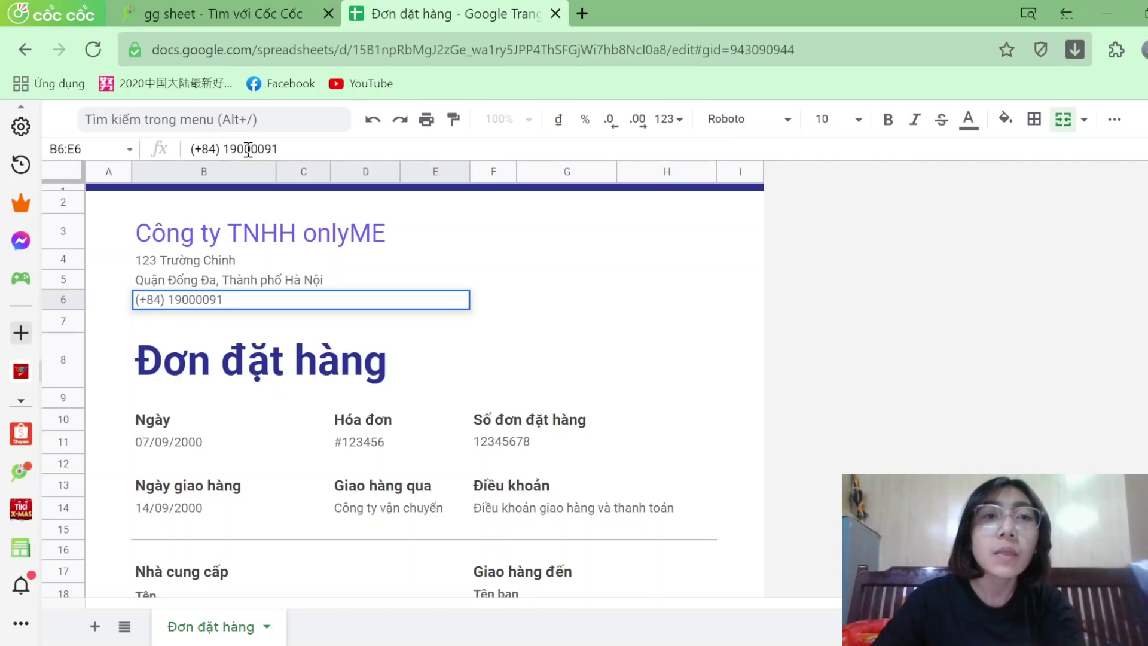
pyautogui.click(251, 148)
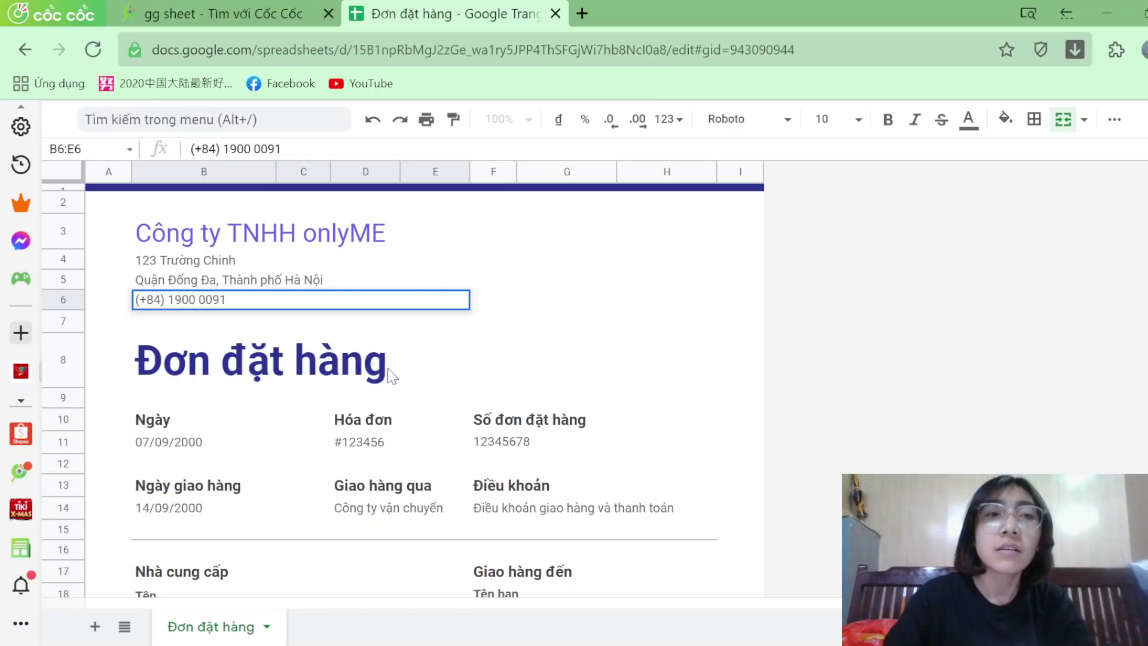
# Step: Change the order date from 07/09/2000 to 12/12/2021
pyautogui.press('Down')
pyautogui.press('Down')
pyautogui.press('Down')
pyautogui.press('Down')
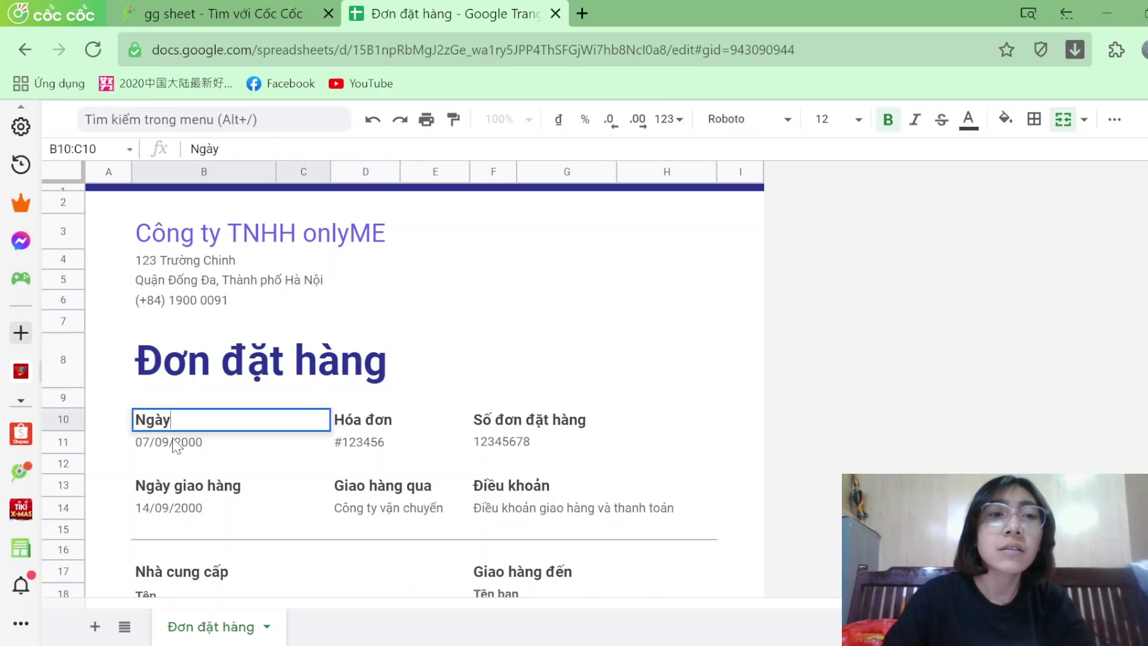
pyautogui.press('Down')
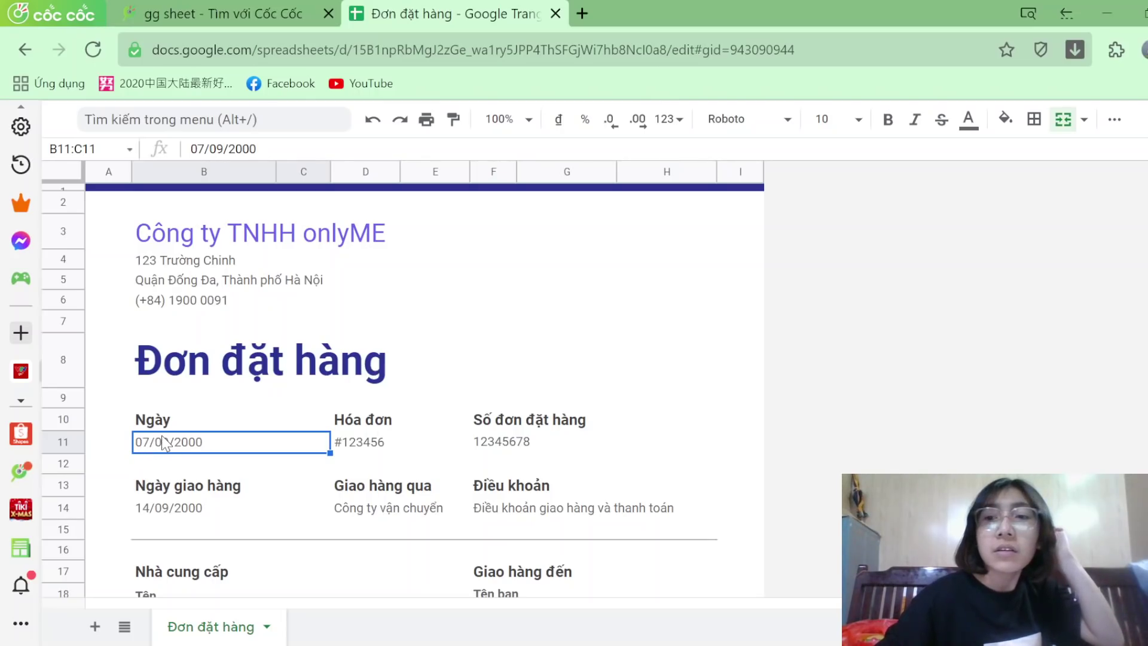
pyautogui.click(206, 148)
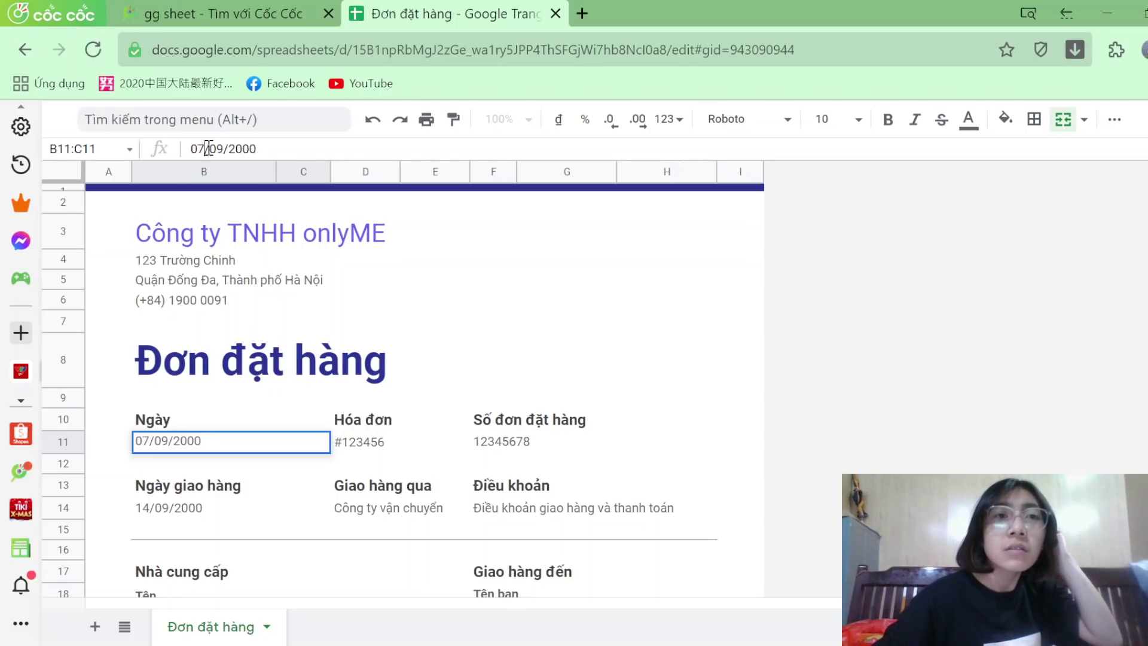
pyautogui.press('BackSpace')
pyautogui.press('BackSpace')
pyautogui.write('12')
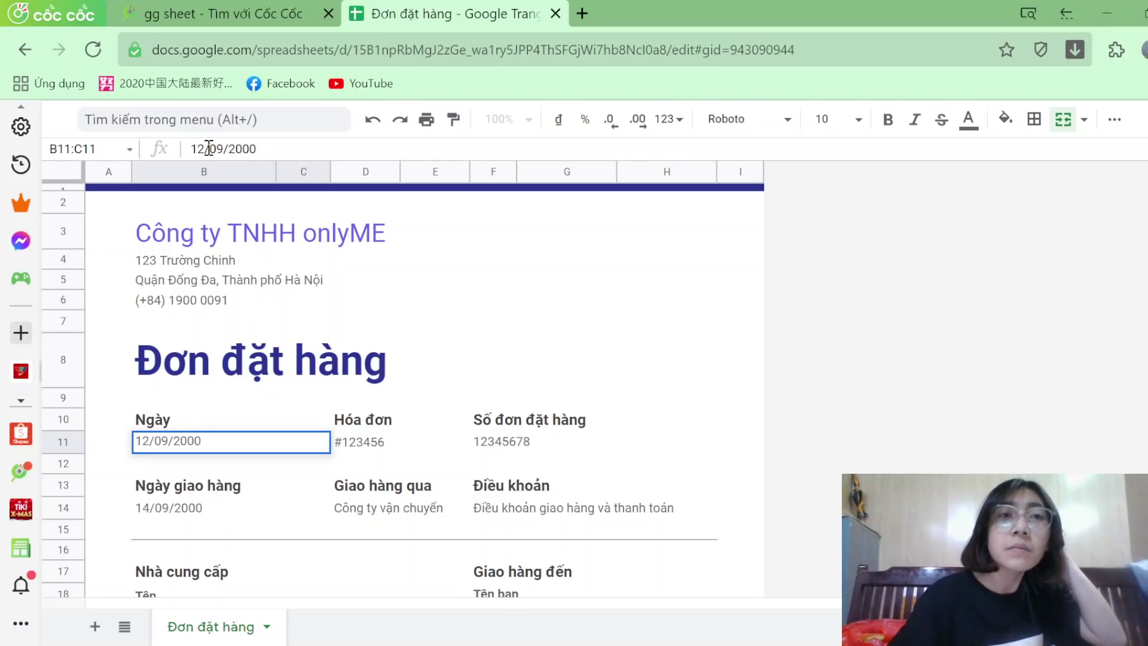
pyautogui.press('BackSpace')
pyautogui.press('BackSpace')
pyautogui.write('12')
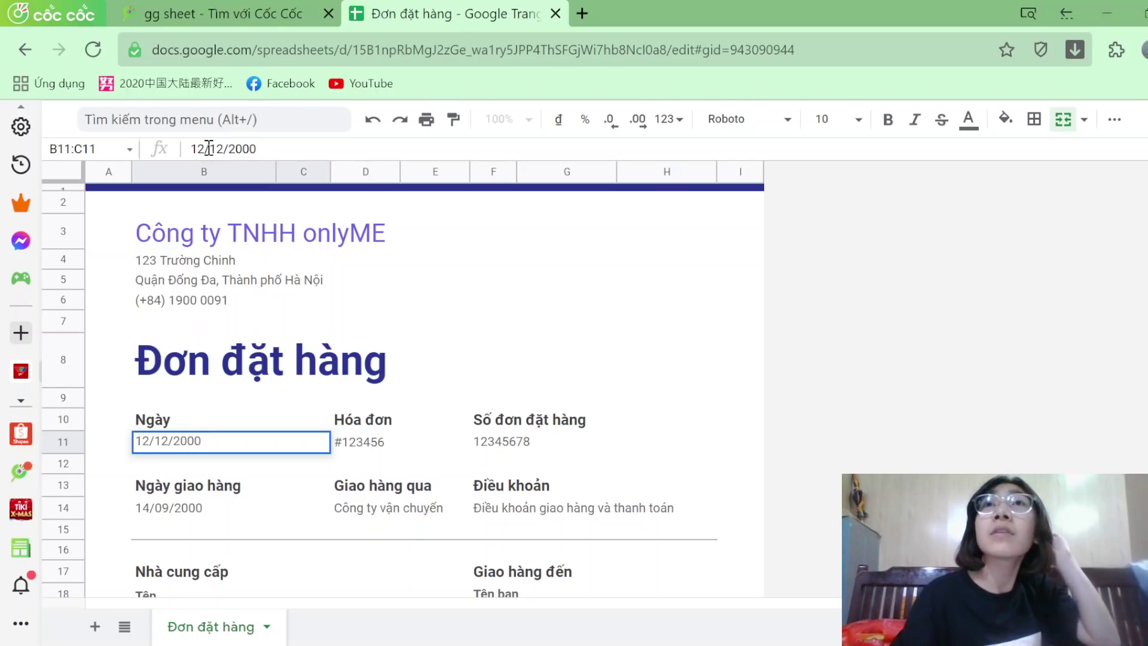
pyautogui.press('Right')
pyautogui.press('Right')
pyautogui.press('Right')
pyautogui.press('Right')
pyautogui.press('BackSpace')
pyautogui.press('BackSpace')
pyautogui.write('21')
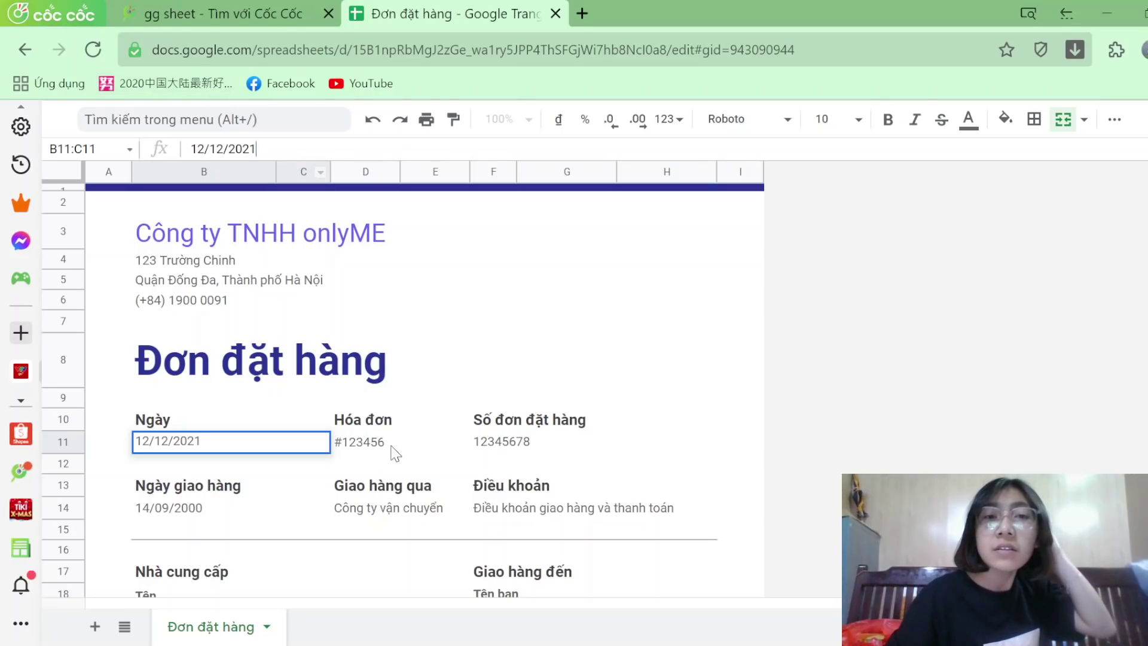
# Step: Edit the delivery date 14/09/2000 so it reads 19/12/20021
pyautogui.click(179, 513)
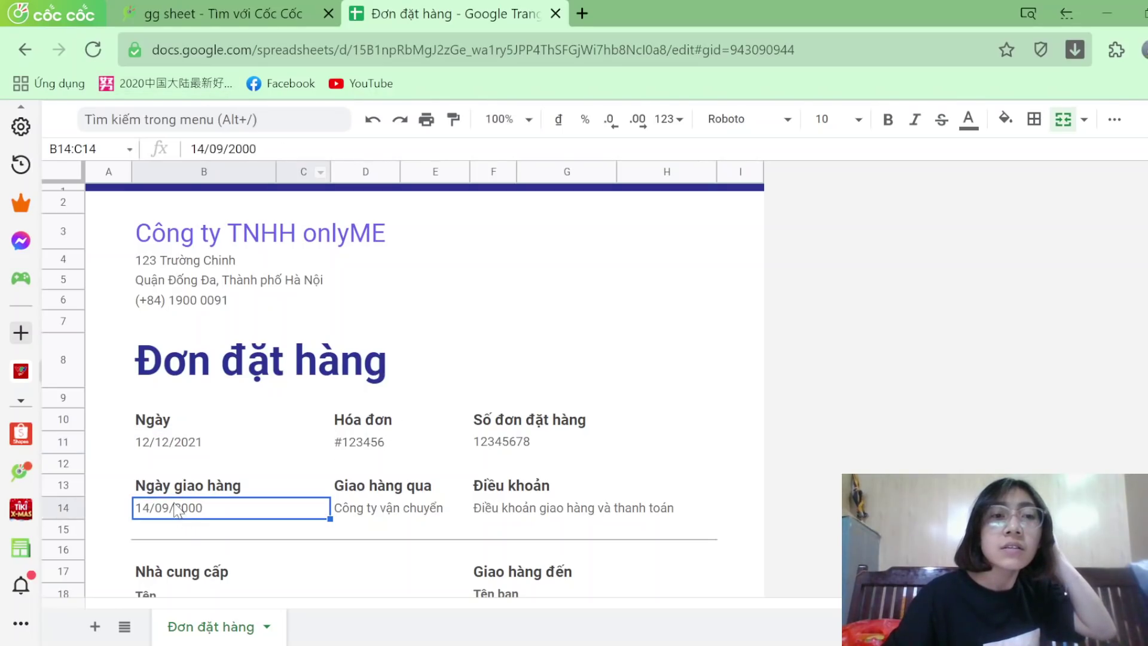
pyautogui.click(204, 148)
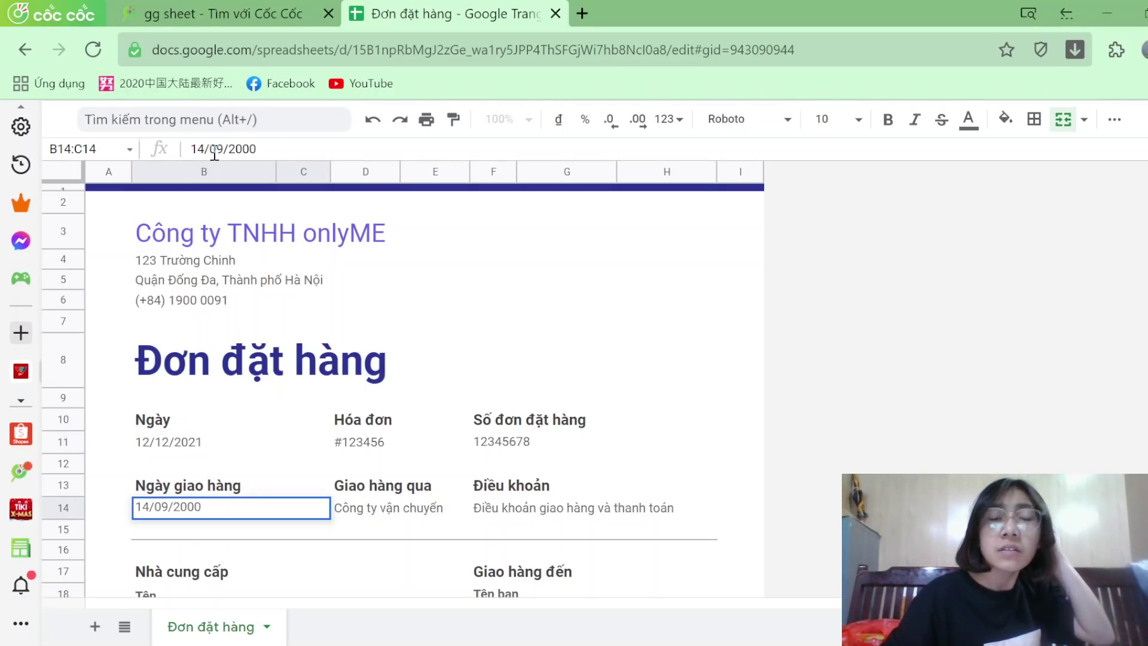
pyautogui.press('BackSpace')
pyautogui.write('9')
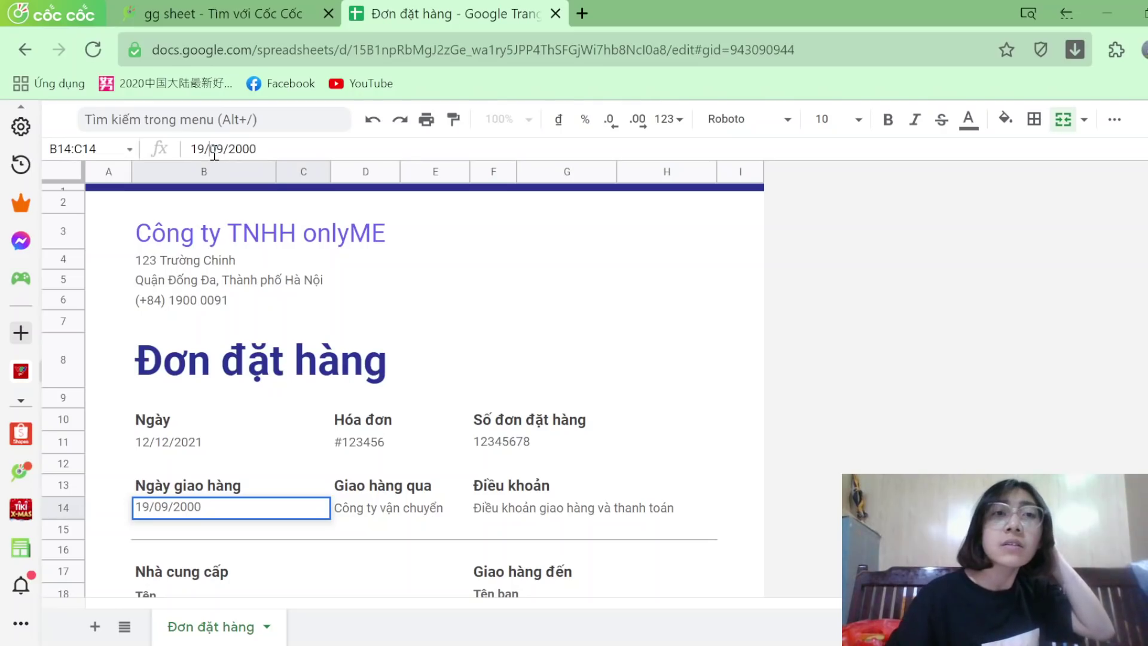
pyautogui.press('BackSpace')
pyautogui.press('BackSpace')
pyautogui.write('12')
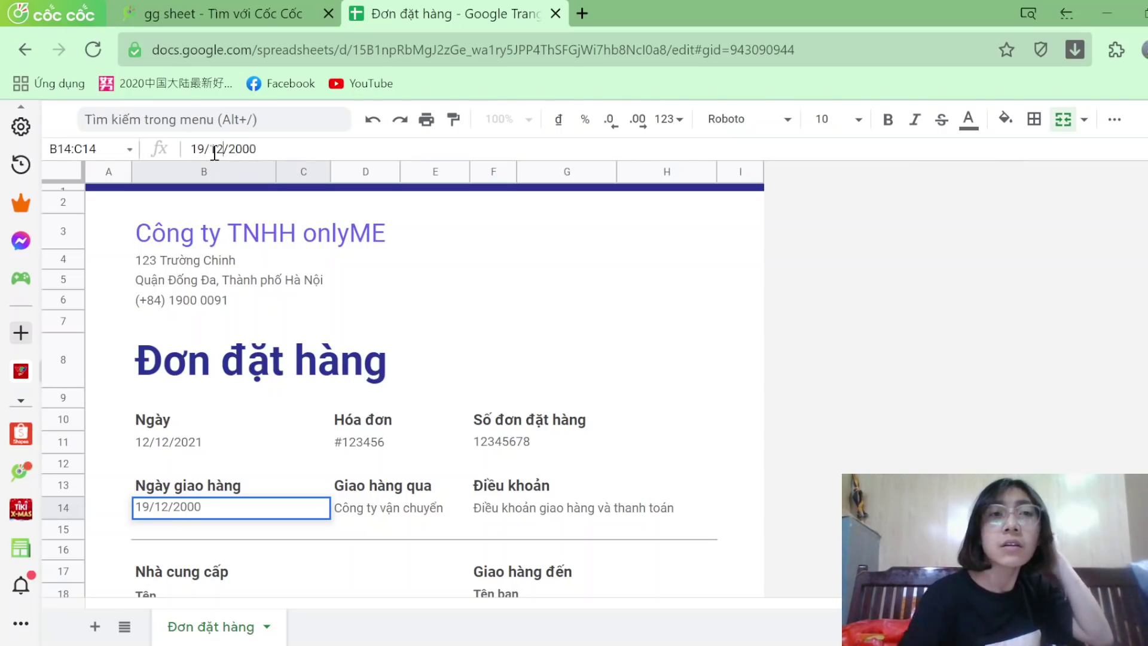
pyautogui.press('BackSpace')
pyautogui.write('21')
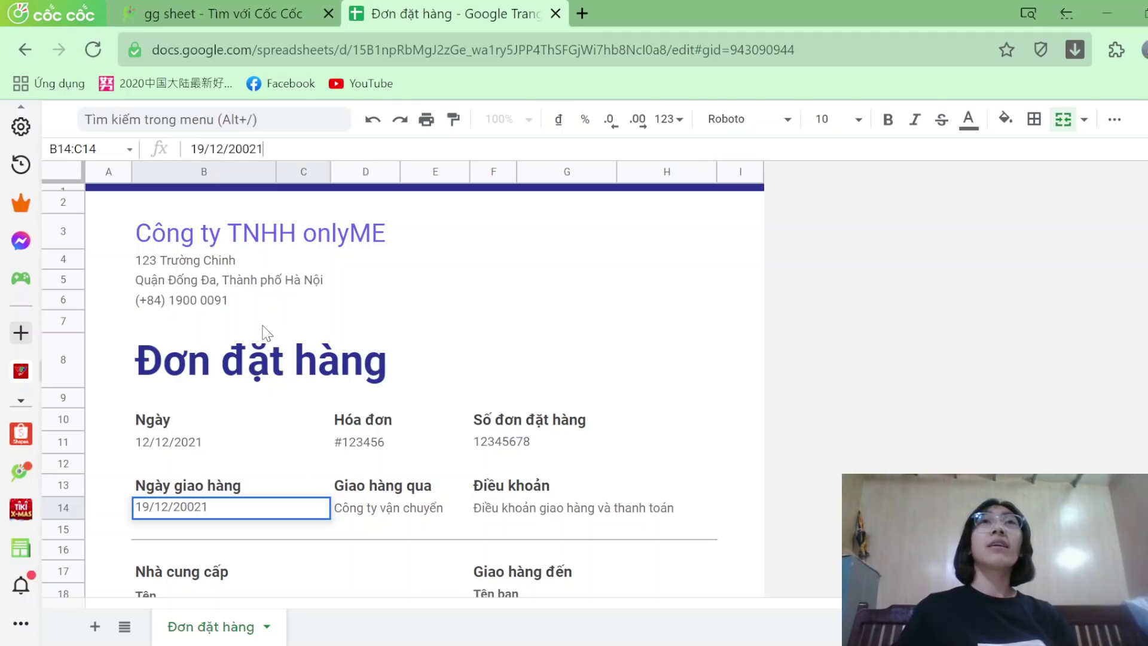
pyautogui.click(263, 148)
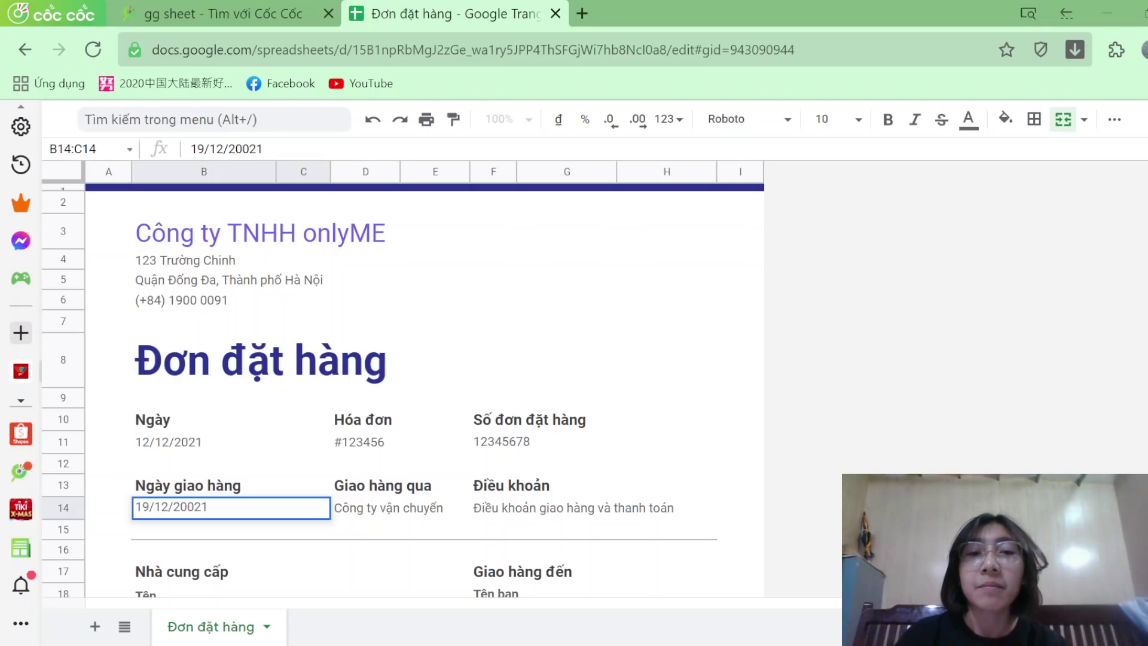
# Step: Change the shipping company's name in D14 to end in onlyYOU
pyautogui.doubleClick(420, 506)
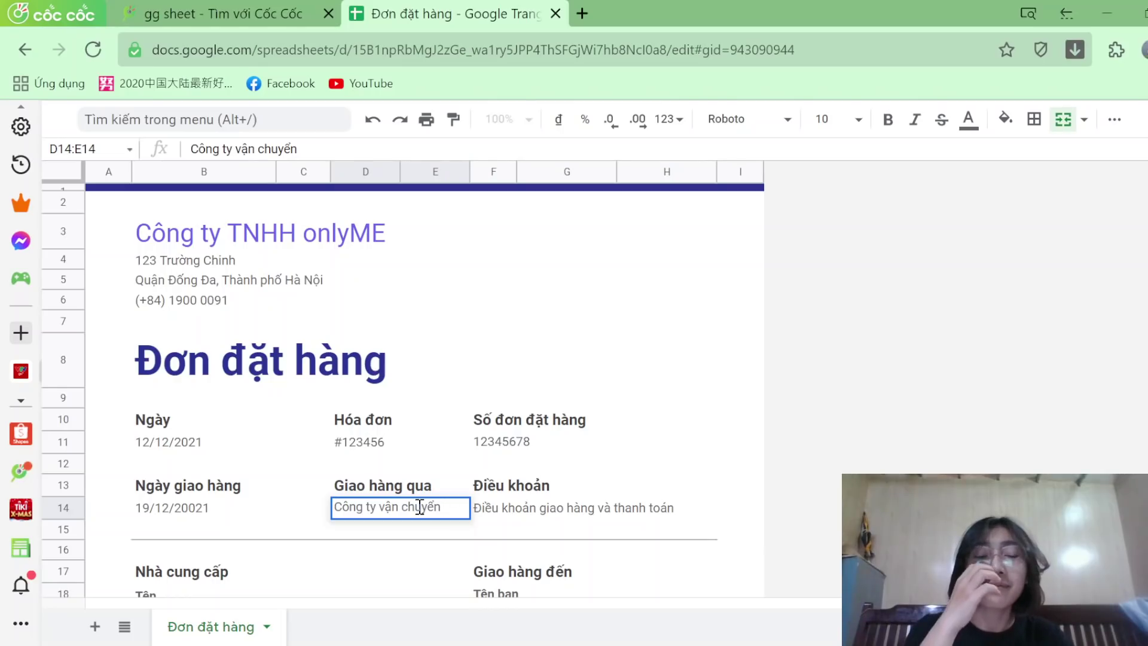
pyautogui.write('O')
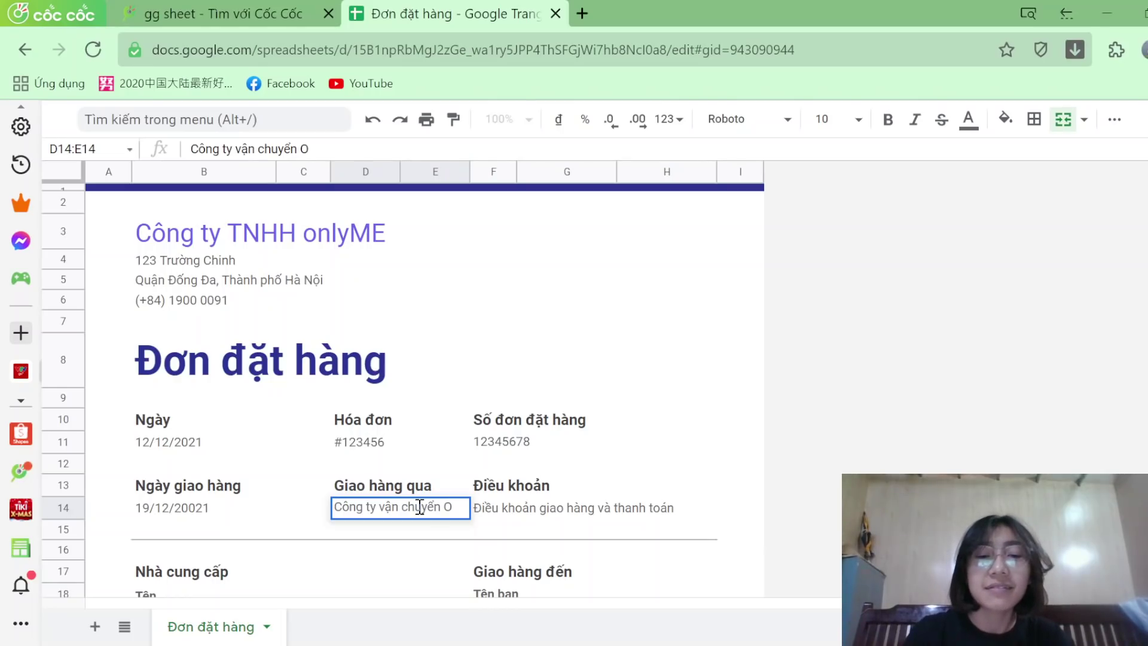
pyautogui.write(' onlyYou')
pyautogui.press('BackSpace')
pyautogui.press('BackSpace')
pyautogui.write('OU')
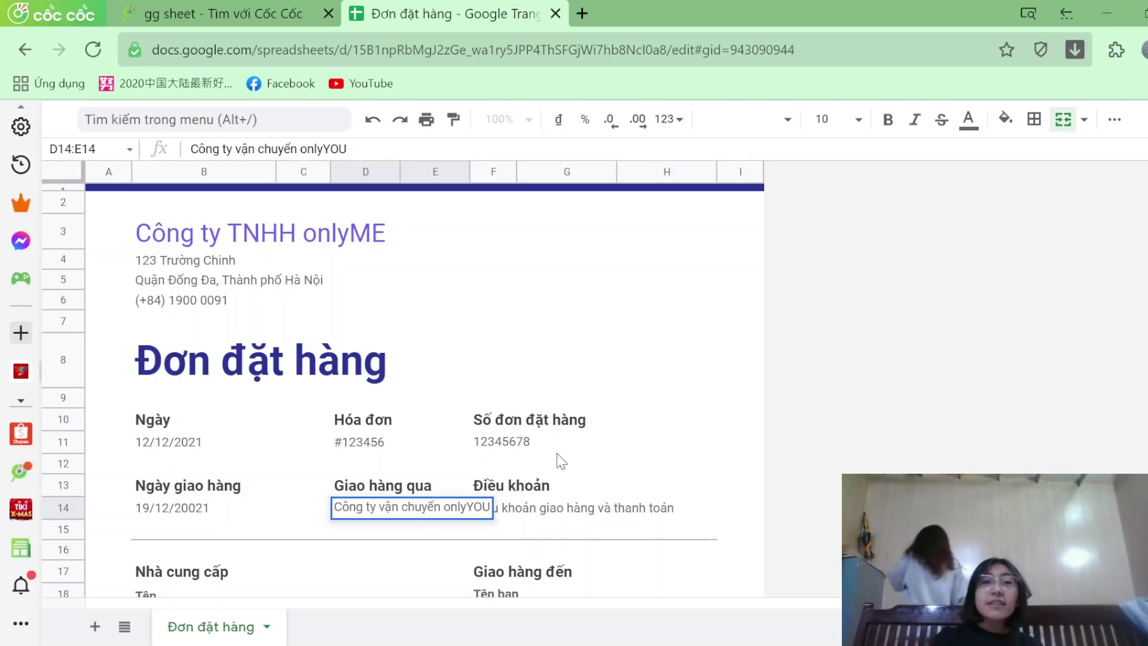
# Step: Replace the leading 'Công ty v' with 'V' so shipping reads Vận chuyển onlyYOU
pyautogui.click(573, 508)
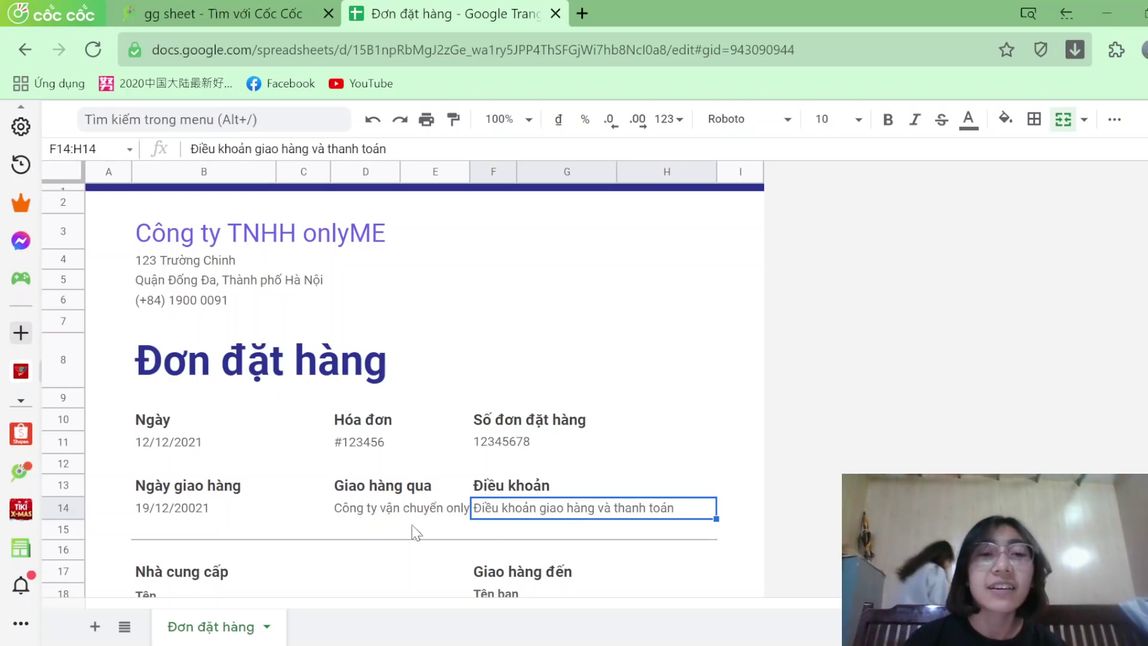
pyautogui.click(405, 508)
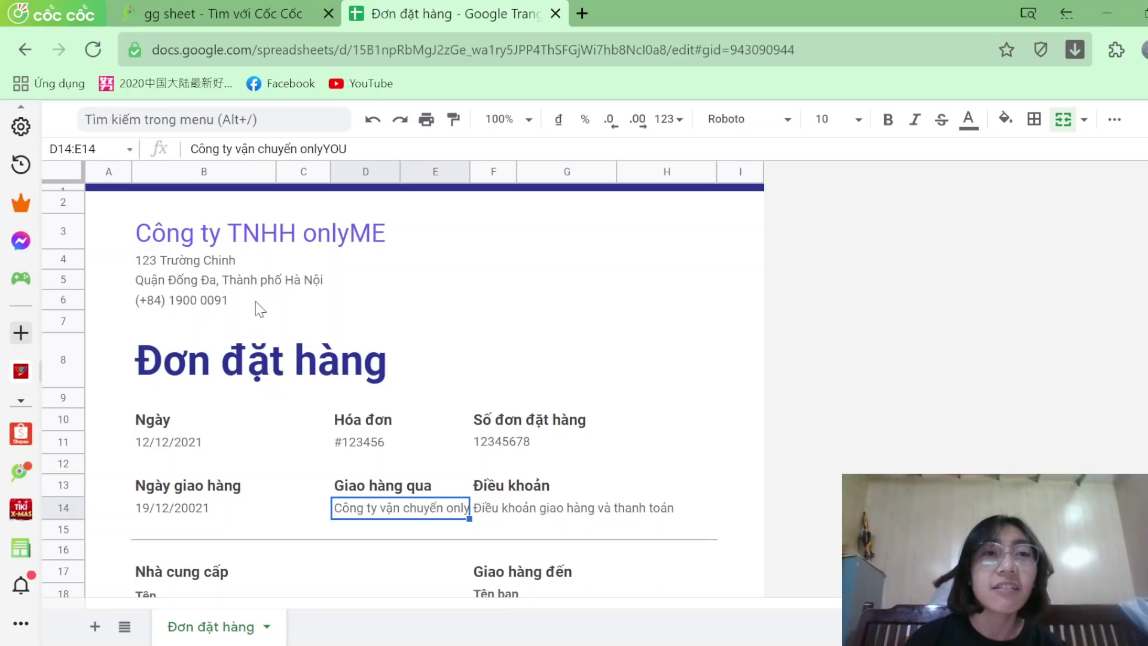
pyautogui.moveTo(241, 149); pyautogui.dragTo(164, 157)
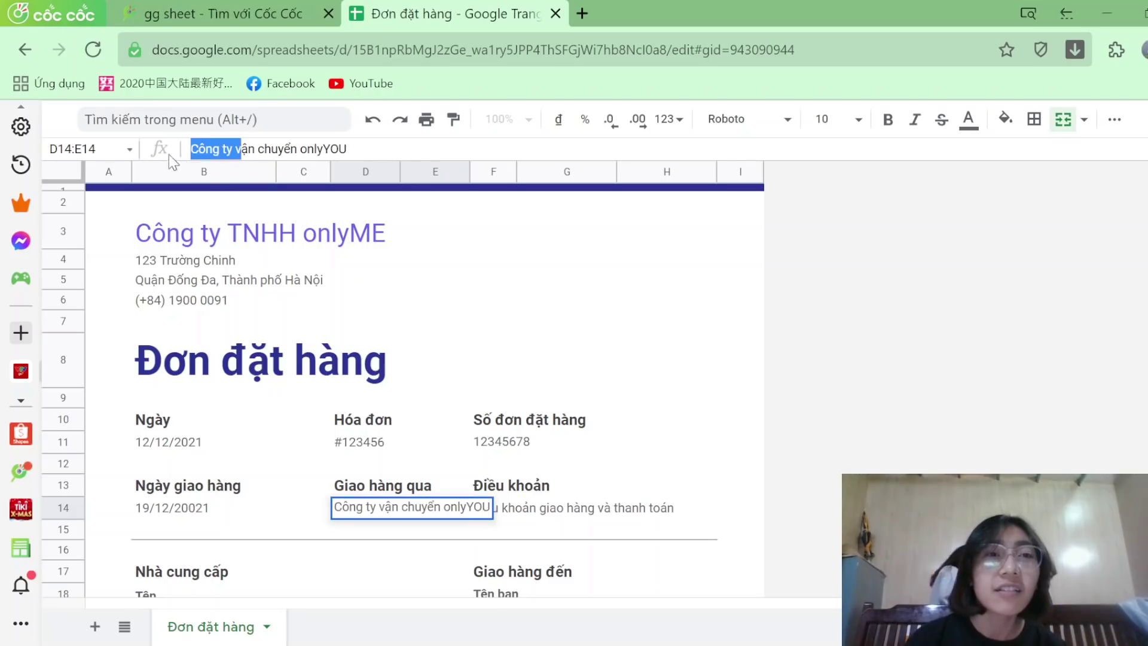
pyautogui.write('V')
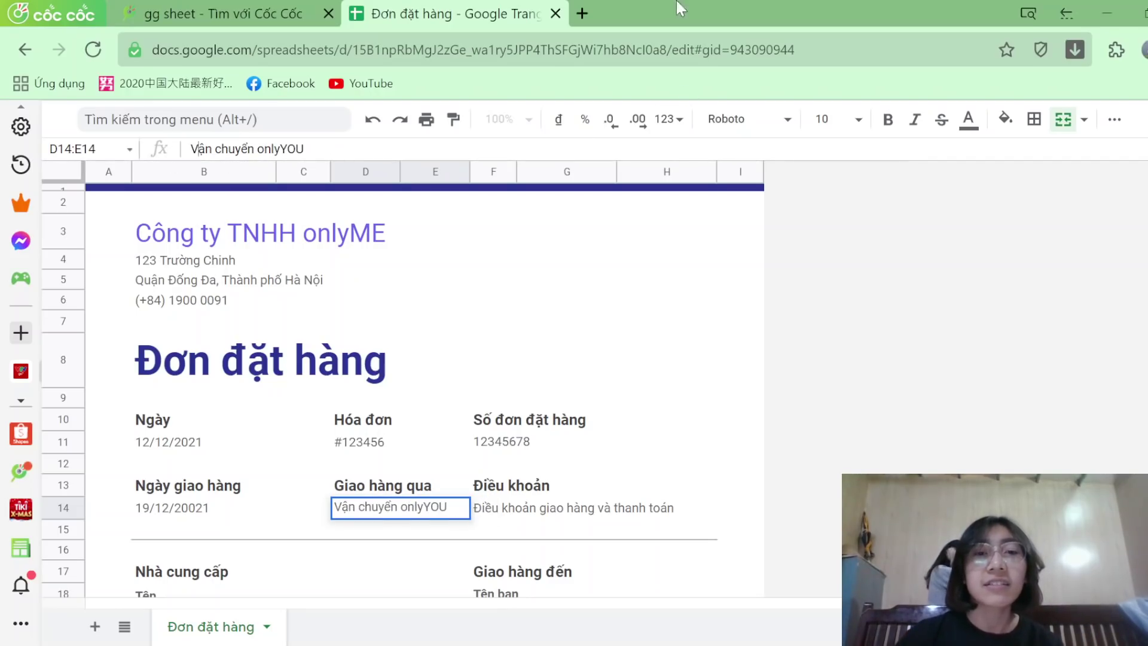
pyautogui.click(534, 511)
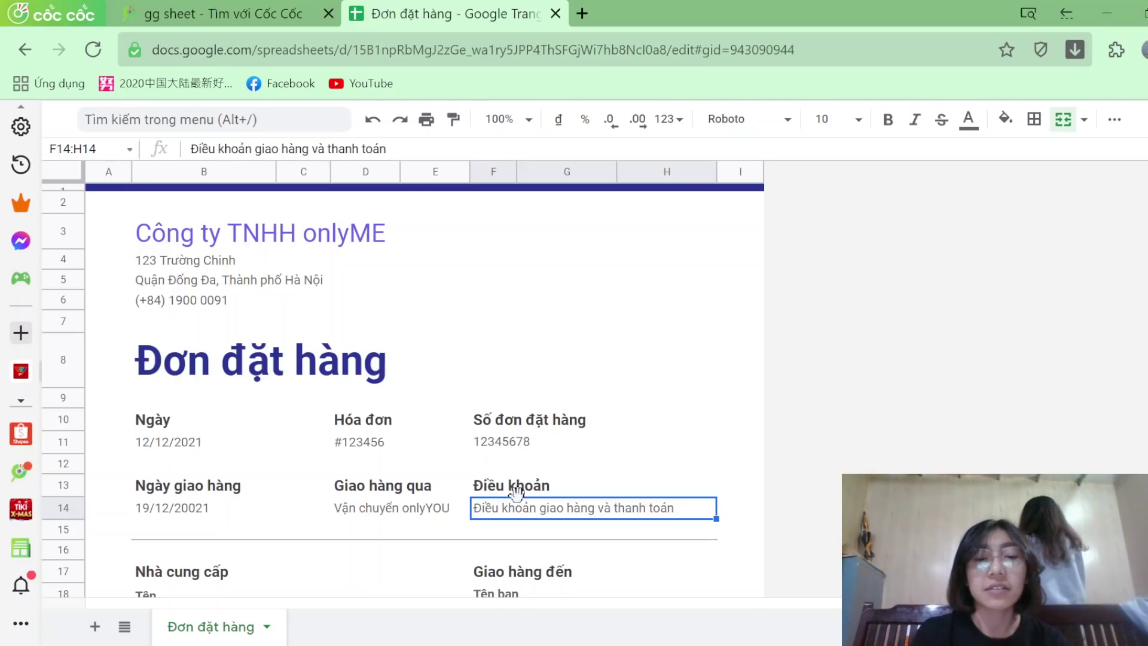
# Step: Type 'Nhận mới mới thanh toán tiền' as the terms in F14
pyautogui.write('Trả')
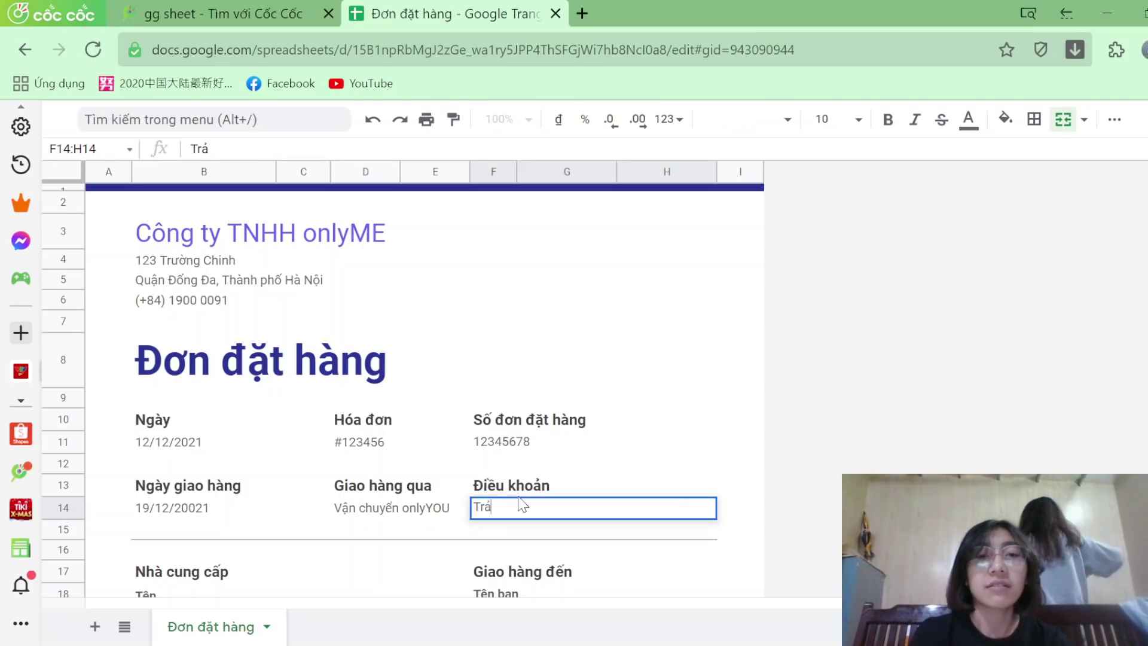
pyautogui.write(' tiền kh')
pyautogui.press('BackSpace')
pyautogui.press('BackSpace')
pyautogui.press('BackSpace')
pyautogui.press('BackSpace')
pyautogui.press('BackSpace')
pyautogui.press('BackSpace')
pyautogui.press('BackSpace')
pyautogui.press('BackSpace')
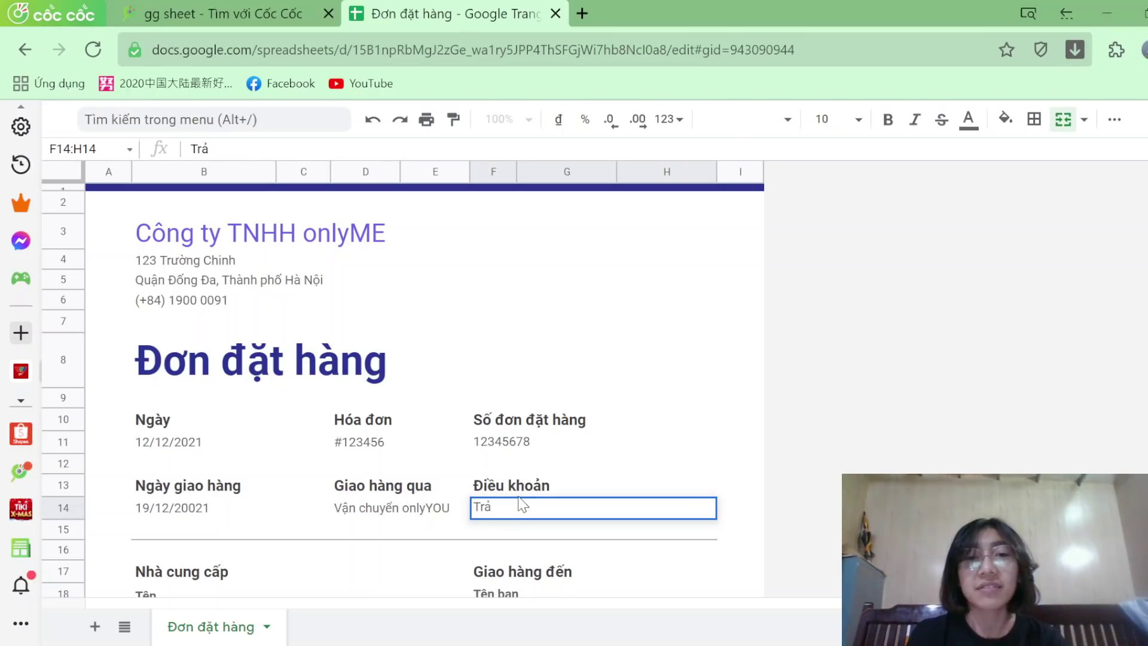
pyautogui.write('Nhận mới mơ')
pyautogui.write('hanh toán')
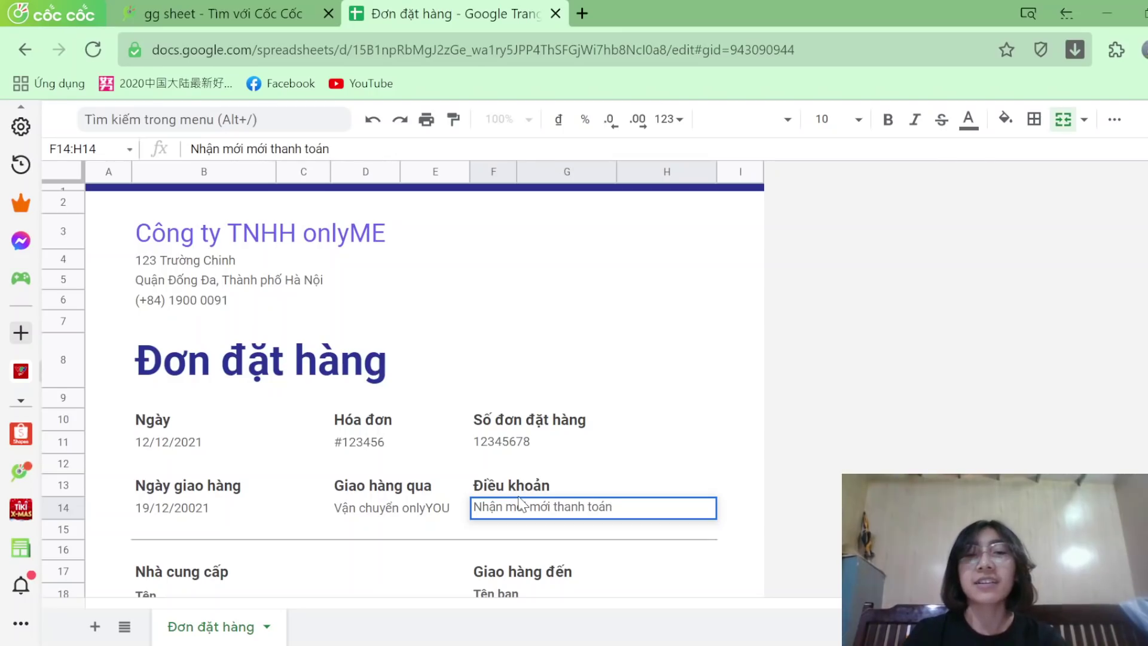
pyautogui.write(' tiền')
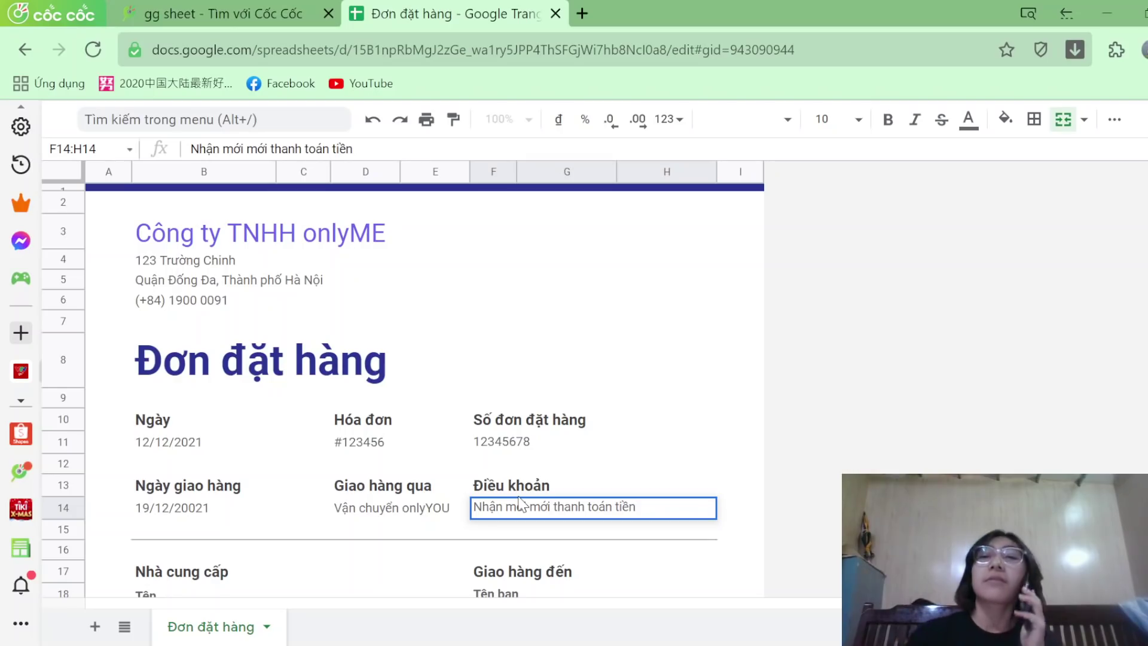
pyautogui.scroll(-3, 333, 525)
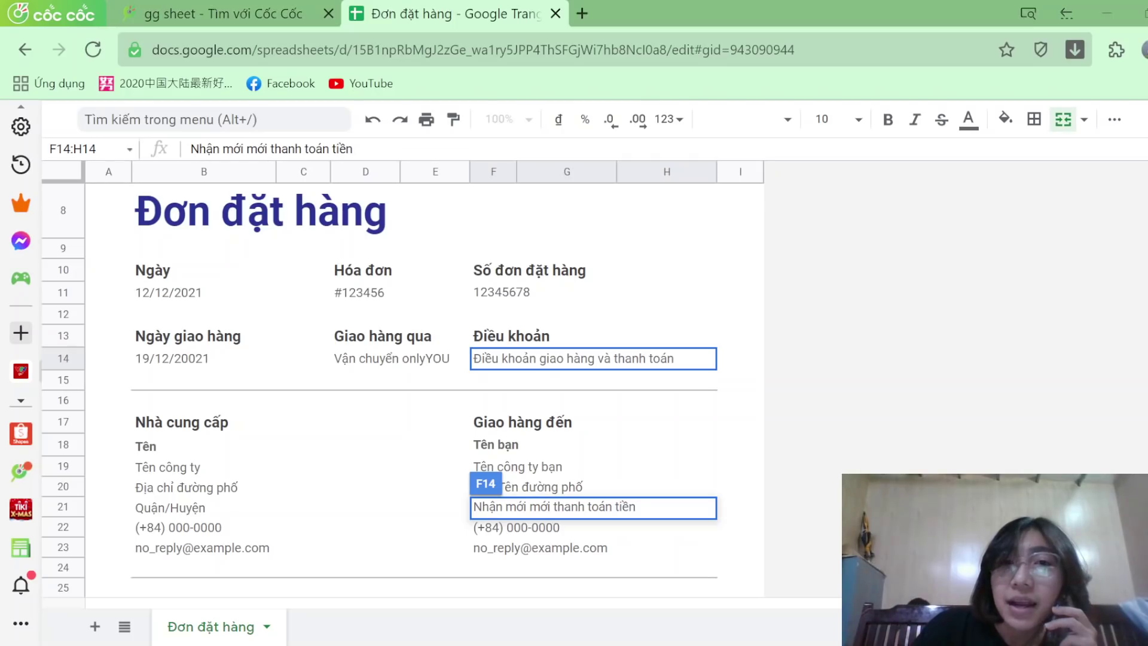
pyautogui.click(606, 363)
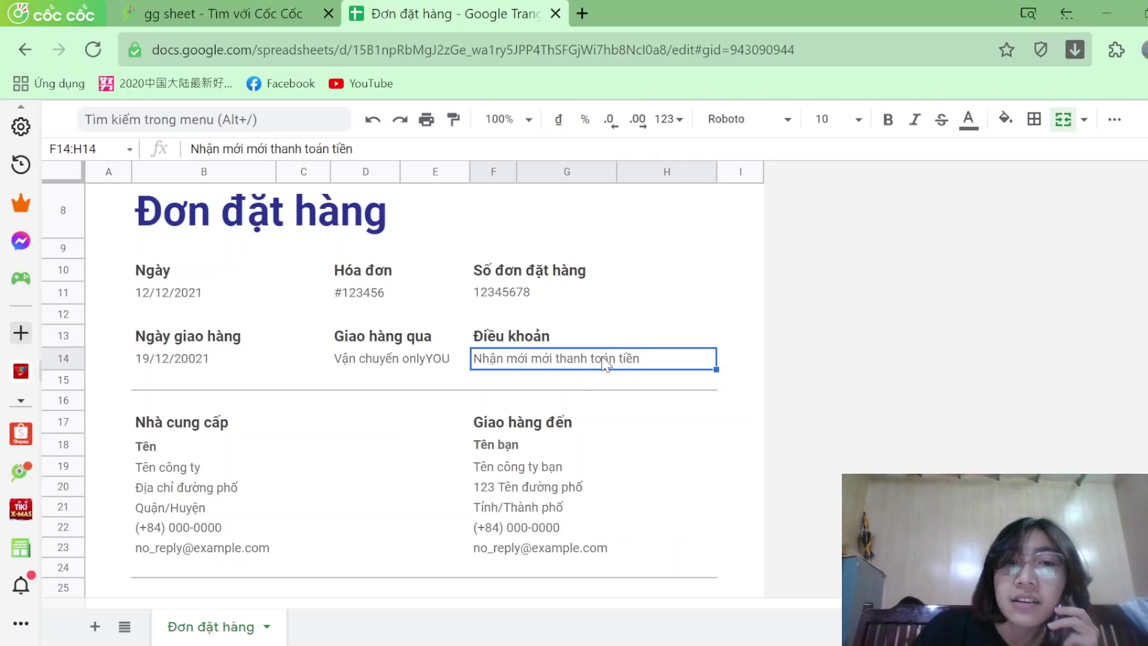
pyautogui.click(163, 447)
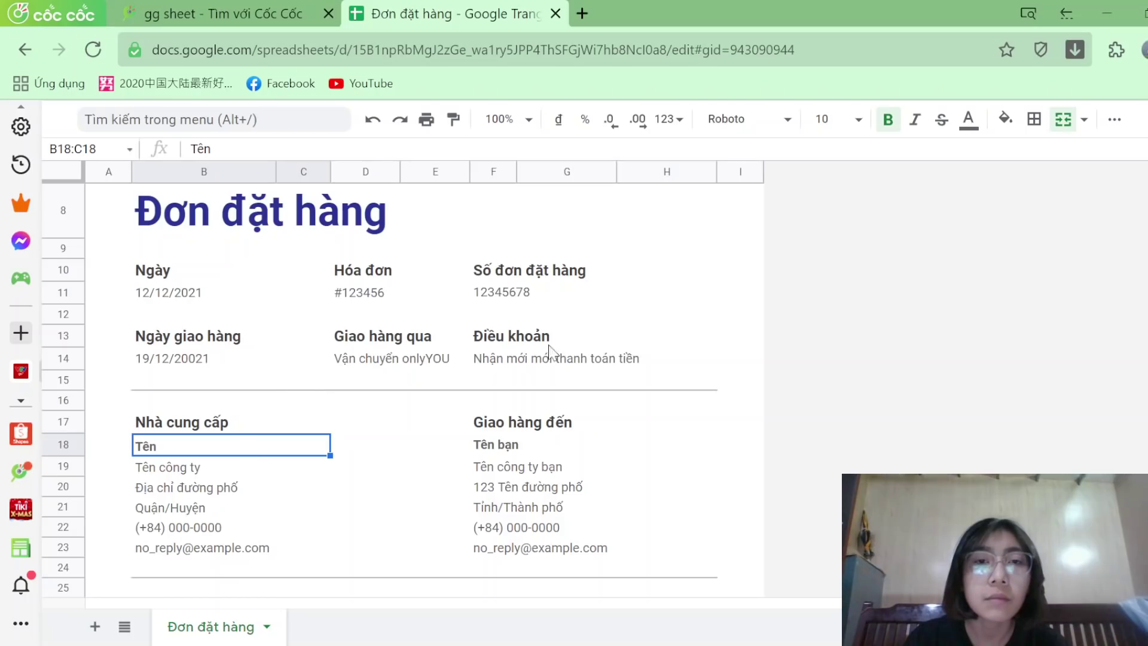
# Step: Correct the terms to read Nhận hàng mới thanh toán tiền
pyautogui.click(526, 372)
pyautogui.click(244, 150)
pyautogui.press('BackSpace')
pyautogui.press('BackSpace')
pyautogui.press('BackSpace')
pyautogui.write('hàng')
pyautogui.press('Return')
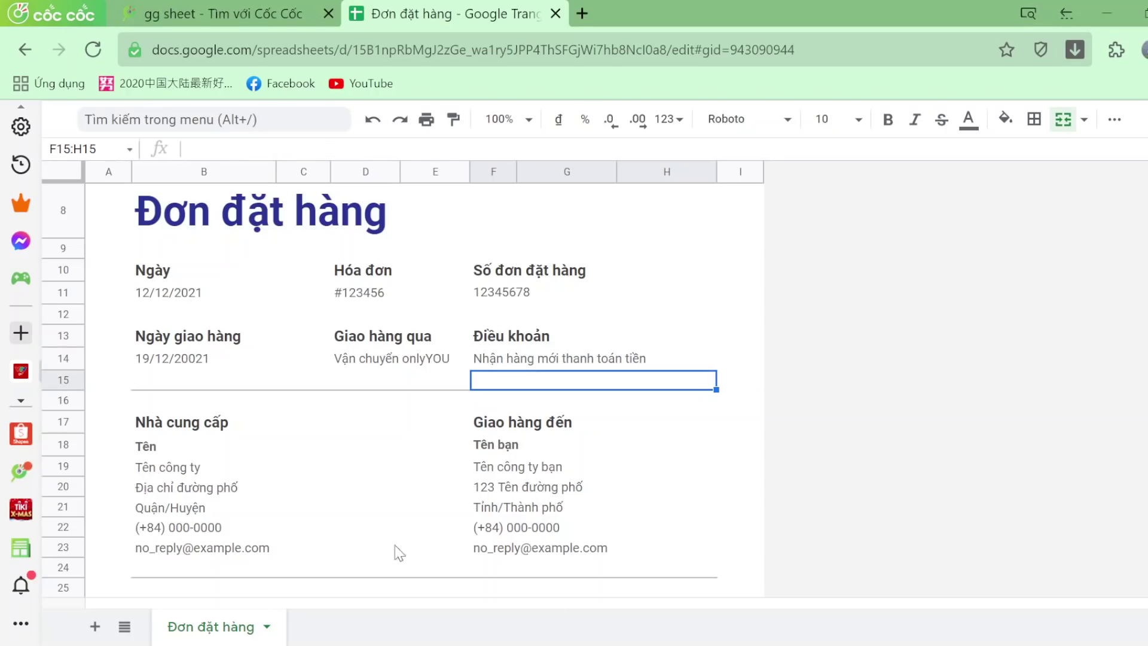
# Step: Enter the supplier company name as Công ty TNHH onlyYOU
pyautogui.click(151, 454)
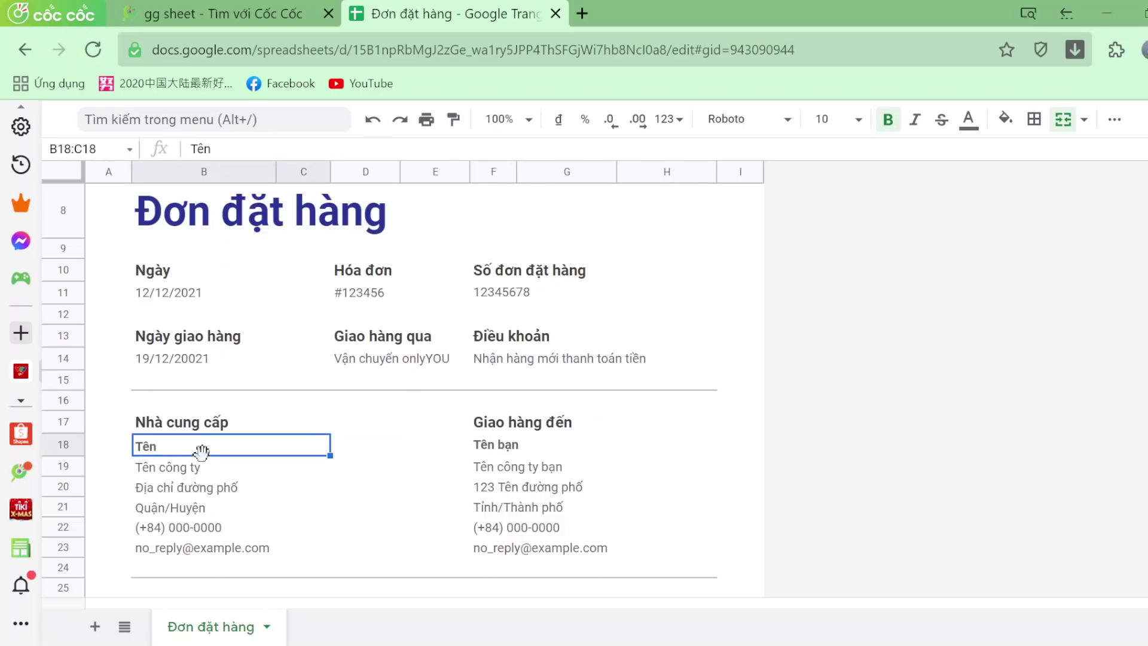
pyautogui.click(192, 468)
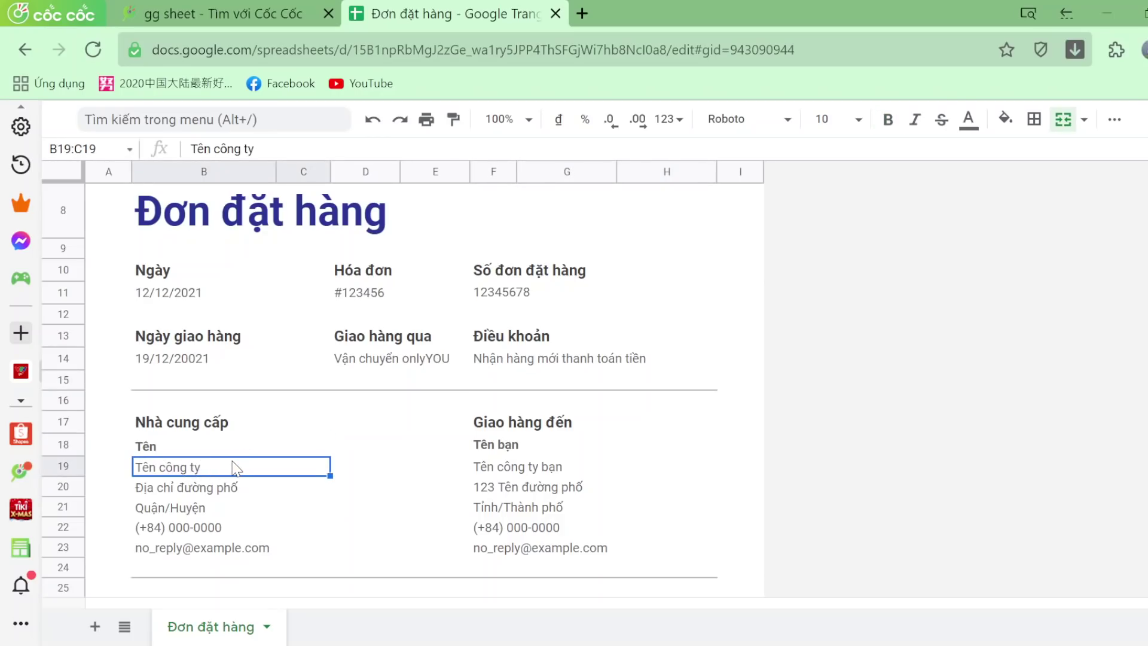
pyautogui.click(233, 464)
pyautogui.click(232, 467)
pyautogui.write('Công ty TNHH onlyME')
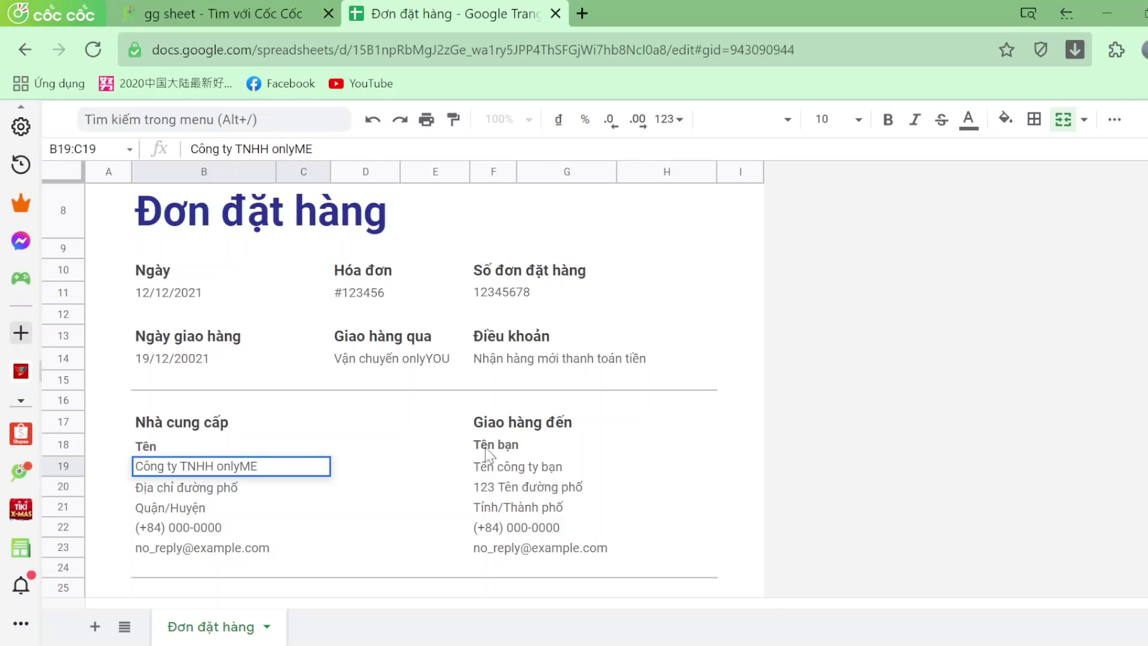
pyautogui.click(507, 450)
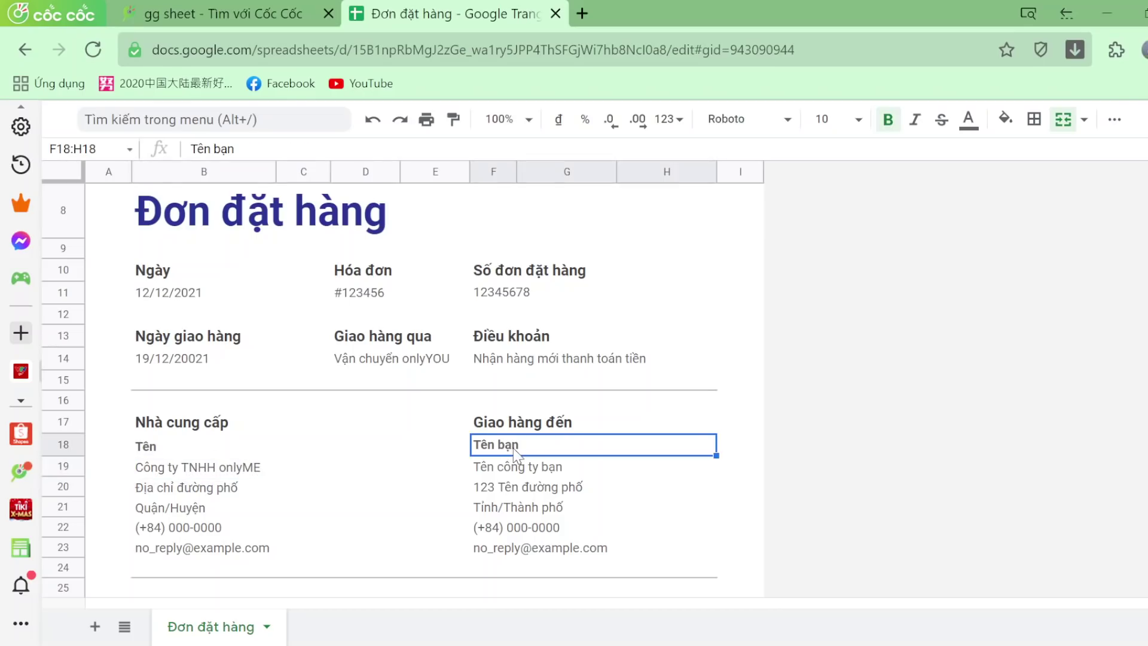
pyautogui.click(234, 468)
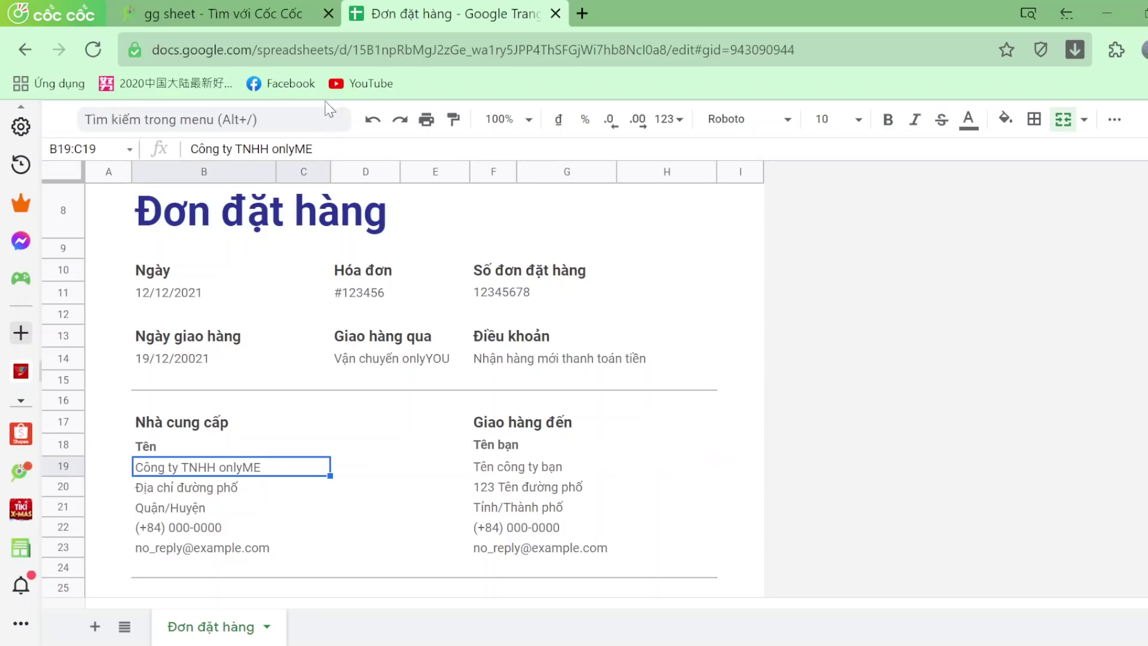
pyautogui.click(316, 148)
pyautogui.press('BackSpace')
pyautogui.press('BackSpace')
pyautogui.write('YOU')
pyautogui.click(545, 467)
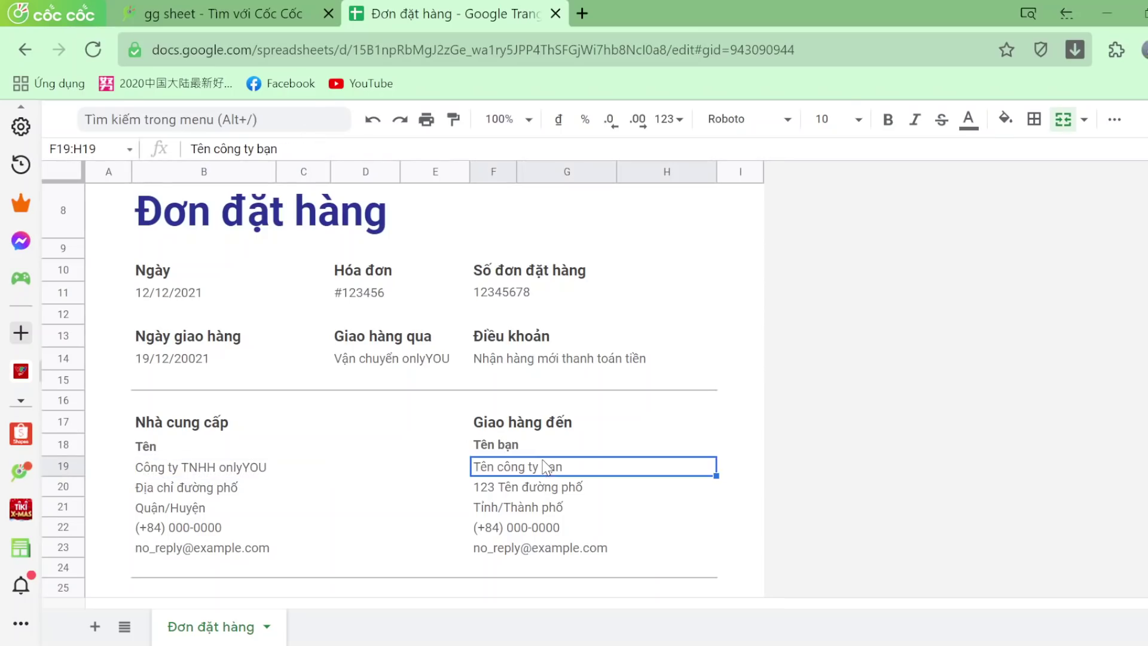
# Step: Replace 'Công ty TNHH' in the supplier name with 'Vận chuyển'
pyautogui.scroll(3, 545, 466)
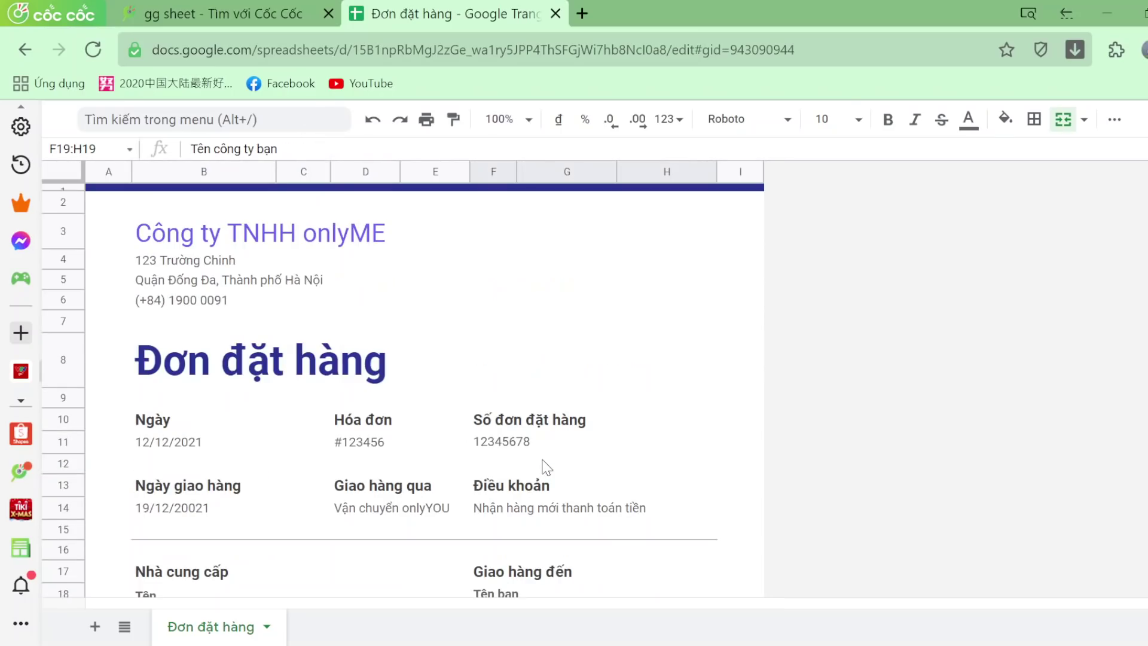
pyautogui.scroll(-3, 545, 466)
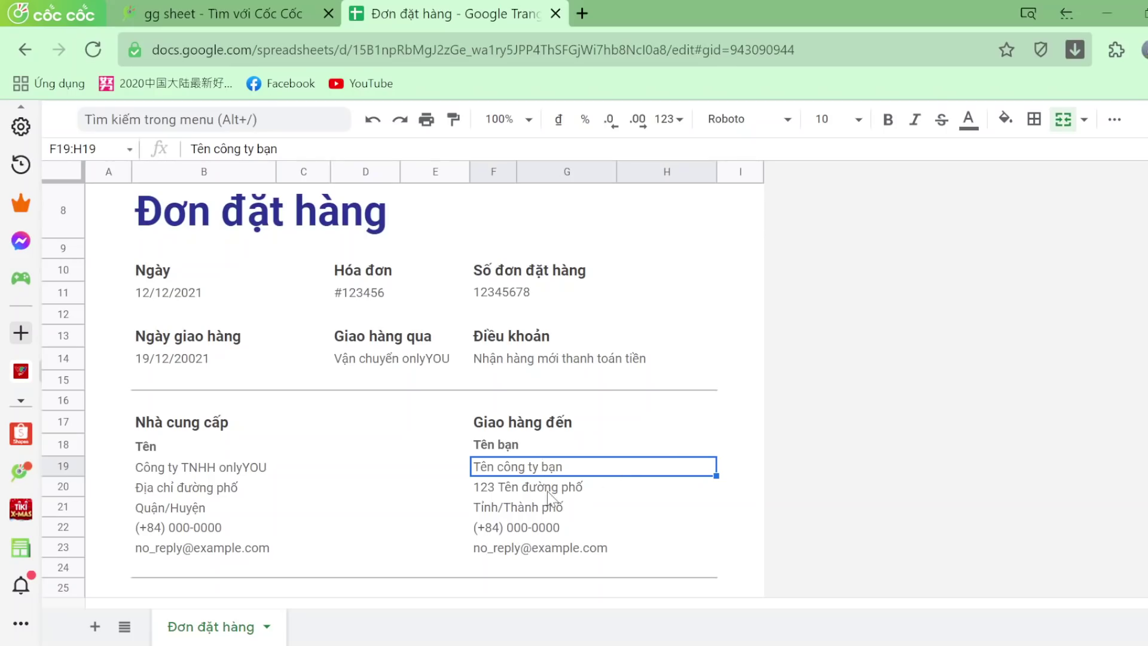
pyautogui.click(160, 471)
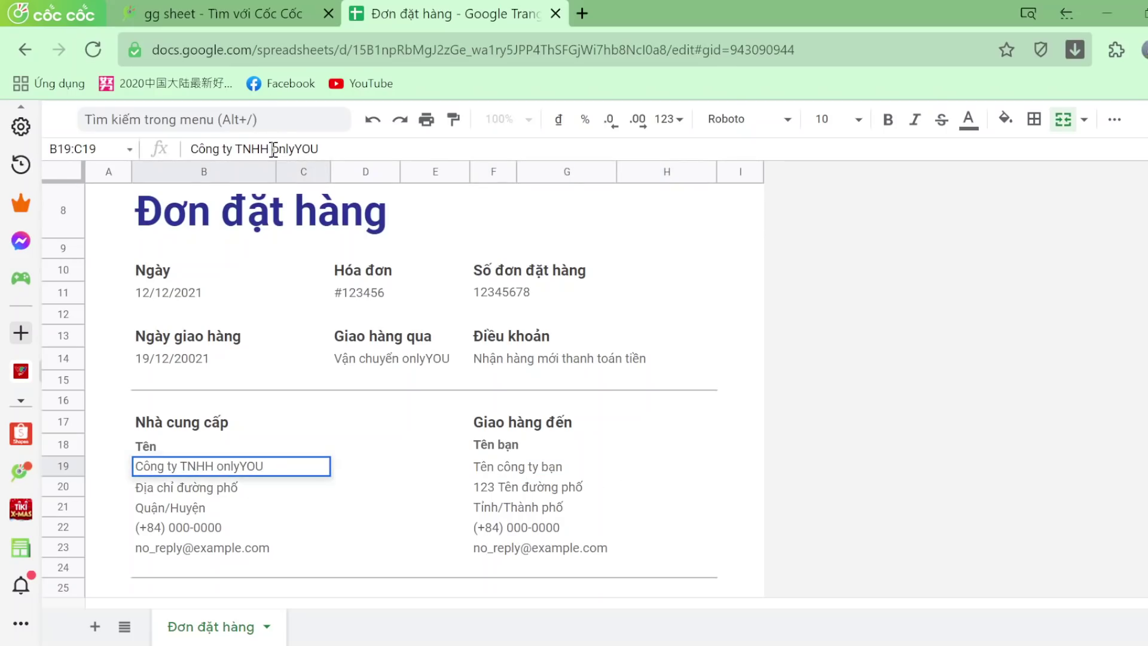
pyautogui.moveTo(271, 148); pyautogui.dragTo(187, 154)
pyautogui.hotkey('ctrl', 'c')
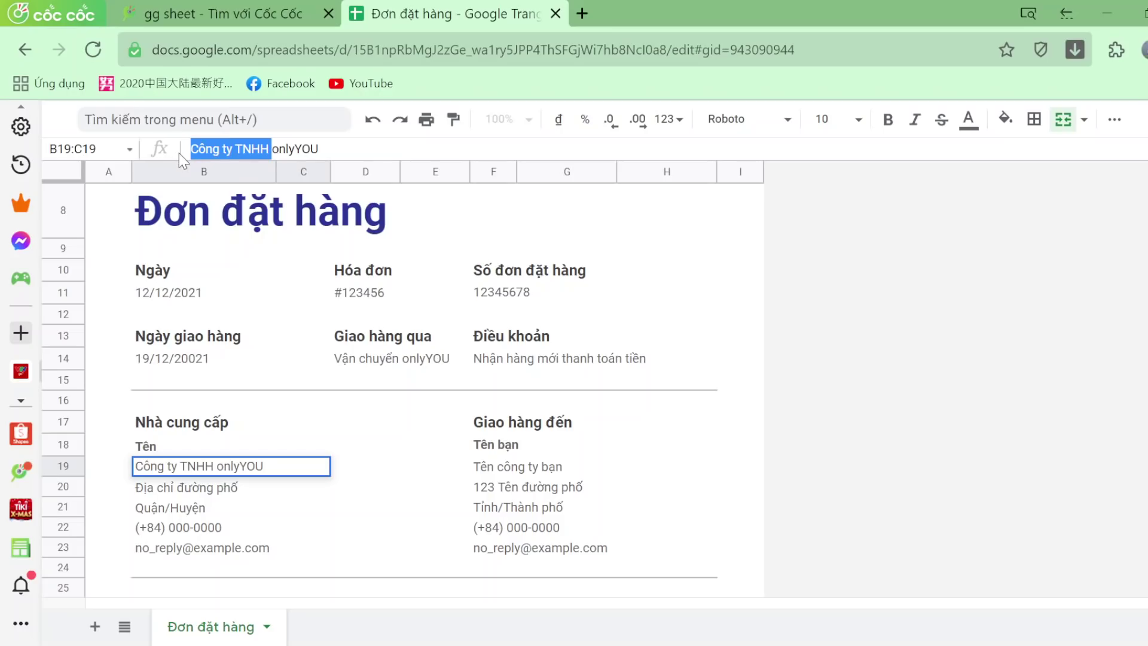
pyautogui.write('Vận chuyên')
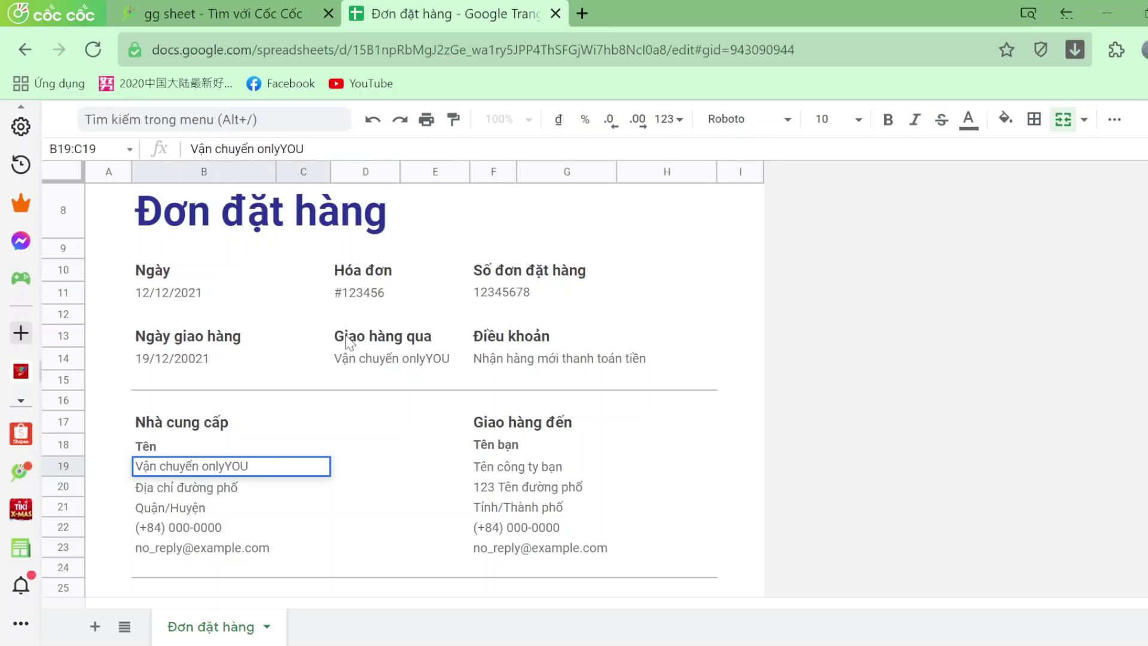
pyautogui.click(506, 472)
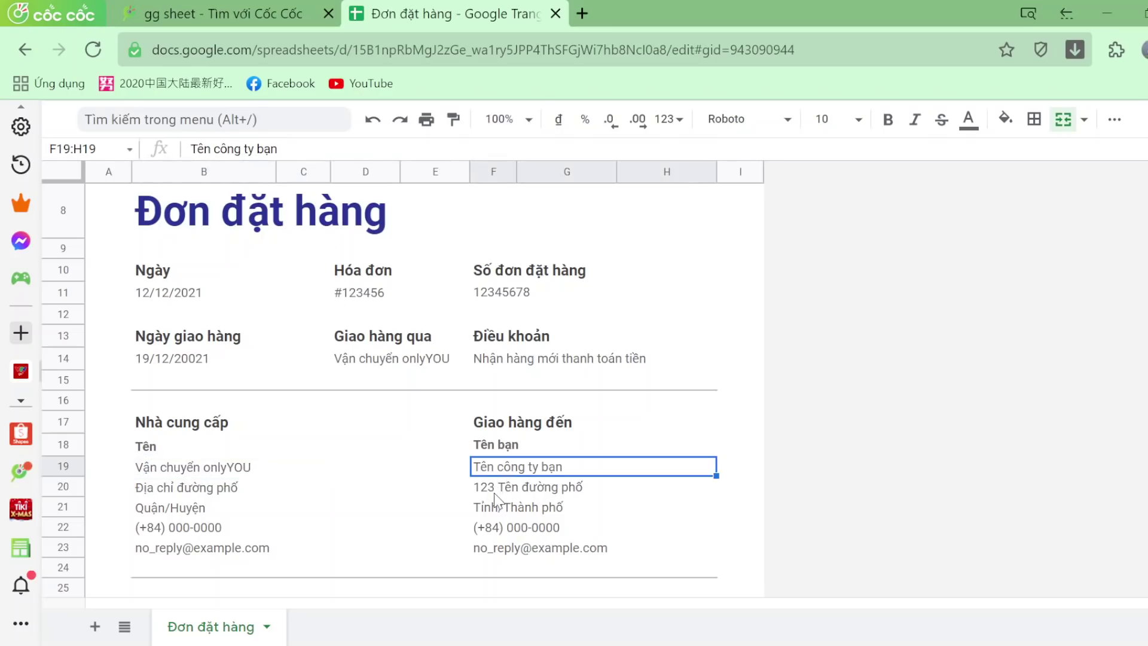
# Step: Enter 'Công ty TNHH onlyME' as the ship-to name, fixing the final letter
pyautogui.hotkey('ctrl', 'v')
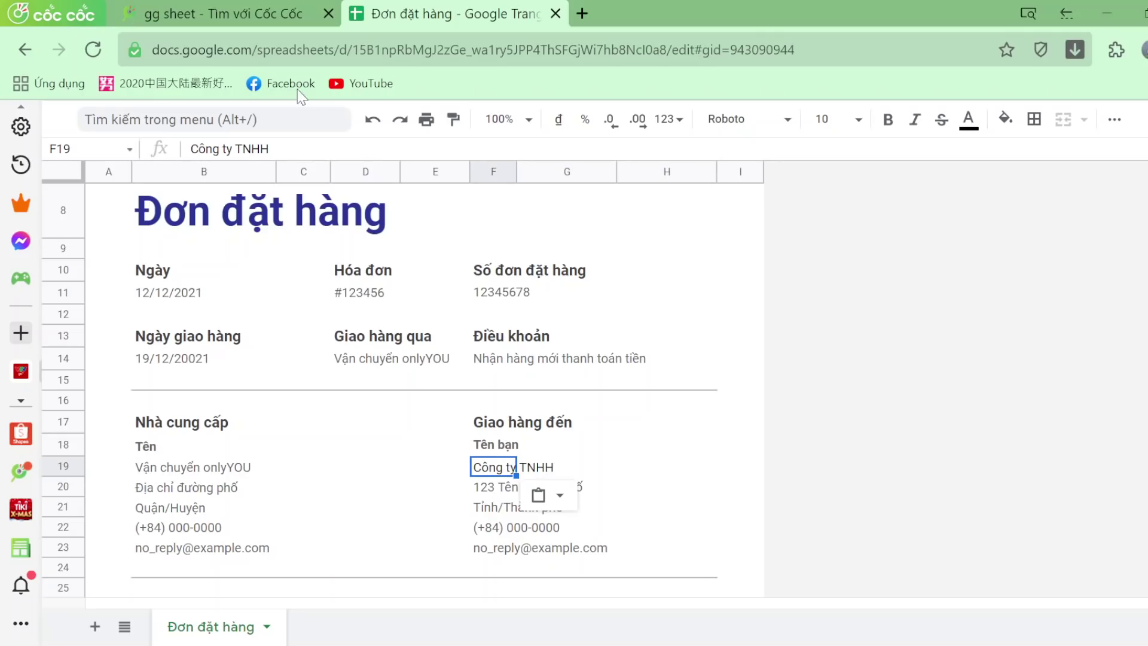
pyautogui.click(296, 147)
pyautogui.write('onlyME')
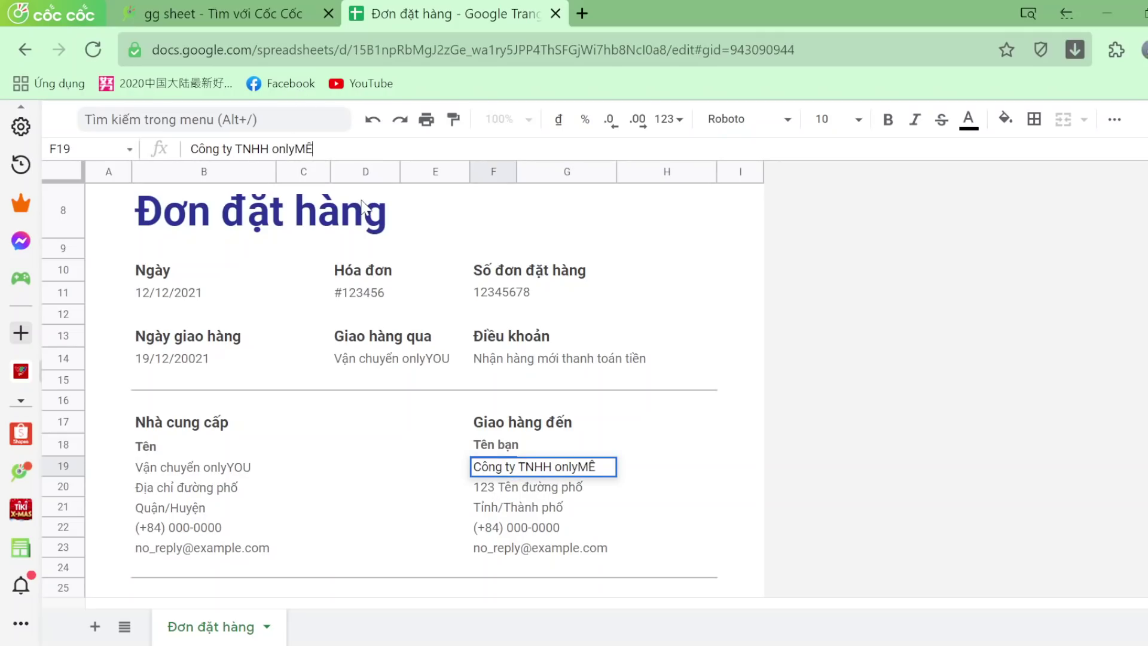
pyautogui.press('BackSpace')
pyautogui.write('E')
pyautogui.click(222, 489)
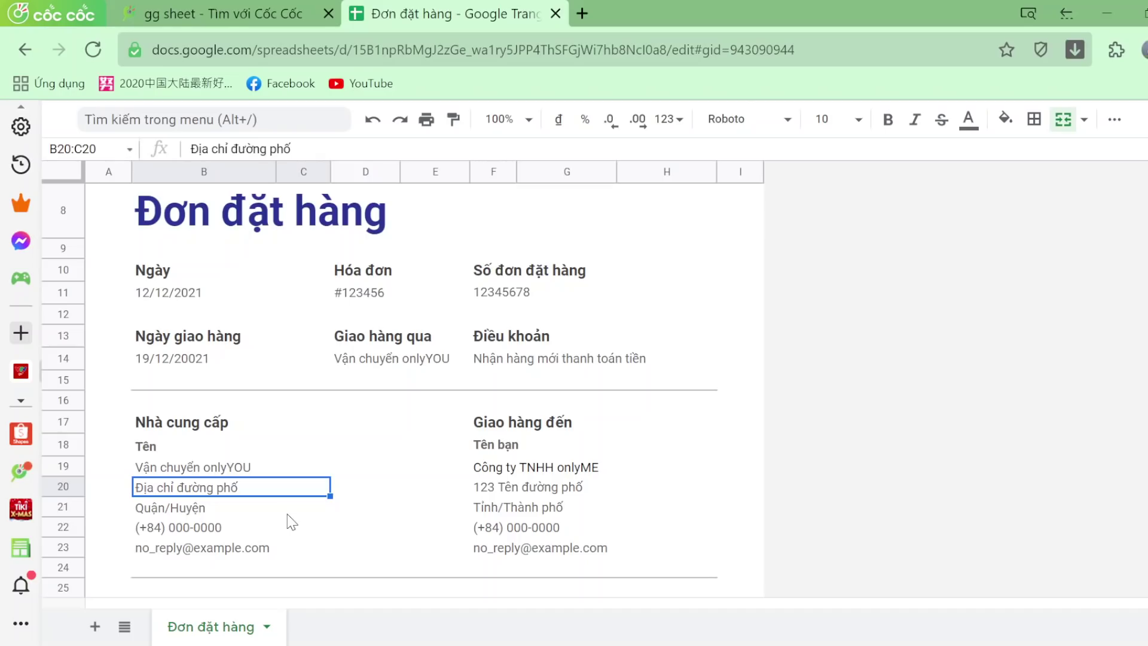
# Step: Fill in the supplier's real street address and district-and-city line
pyautogui.write('Đường ')
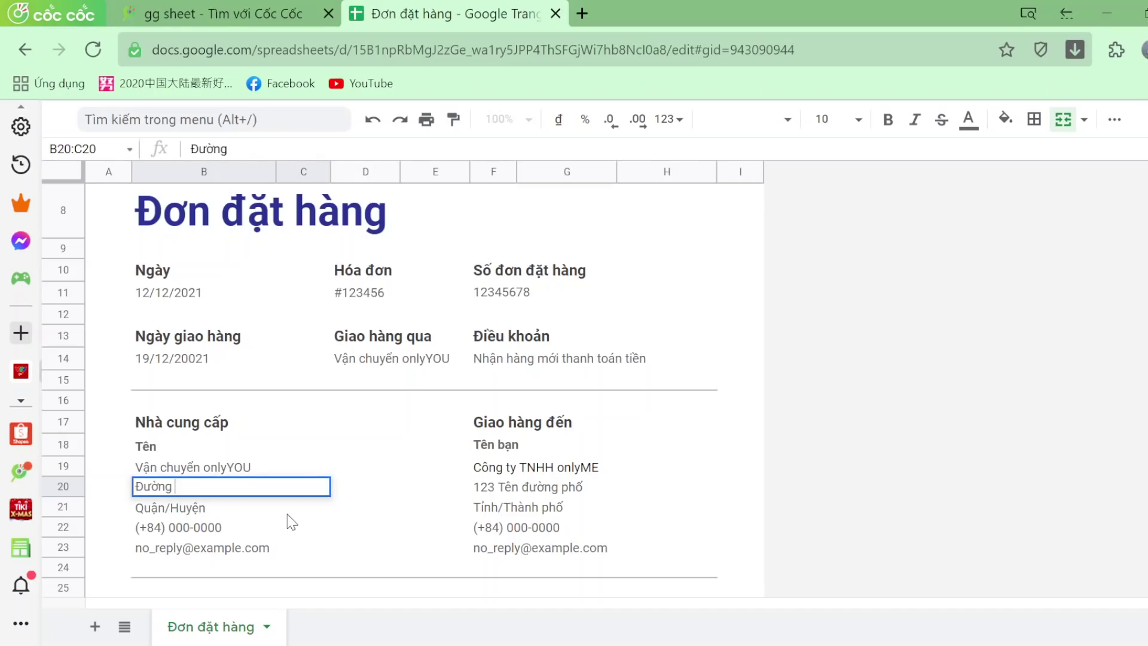
pyautogui.write('Nguyêễn Chí Thanh')
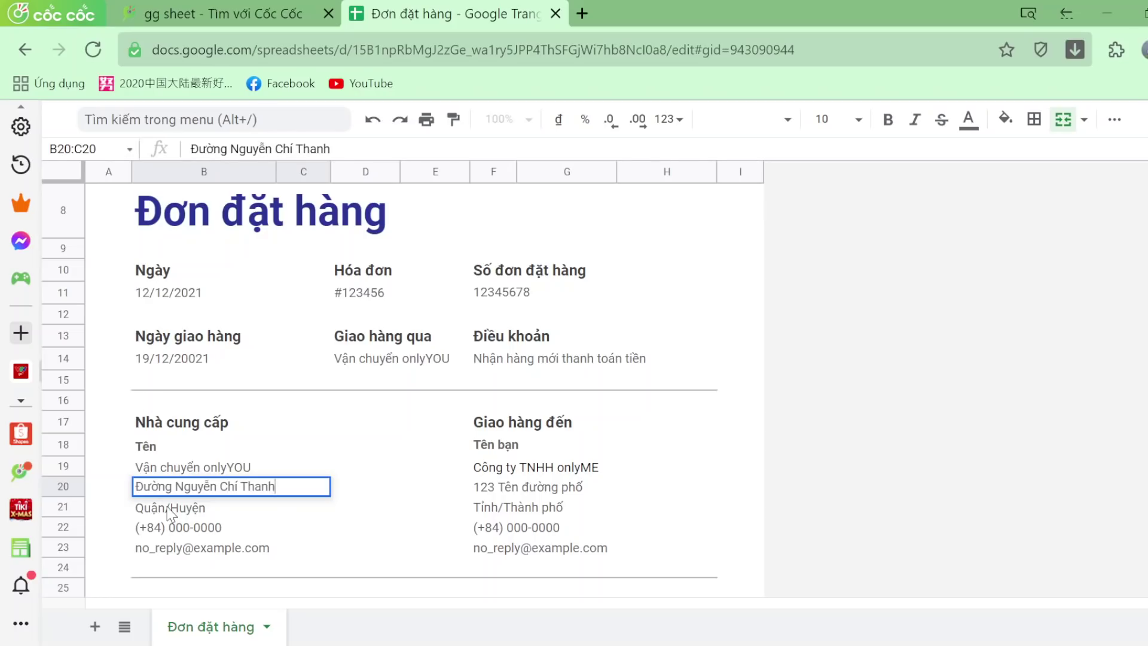
pyautogui.click(169, 512)
pyautogui.write('Quaận Ba Đình, Thành phố Hà Nội')
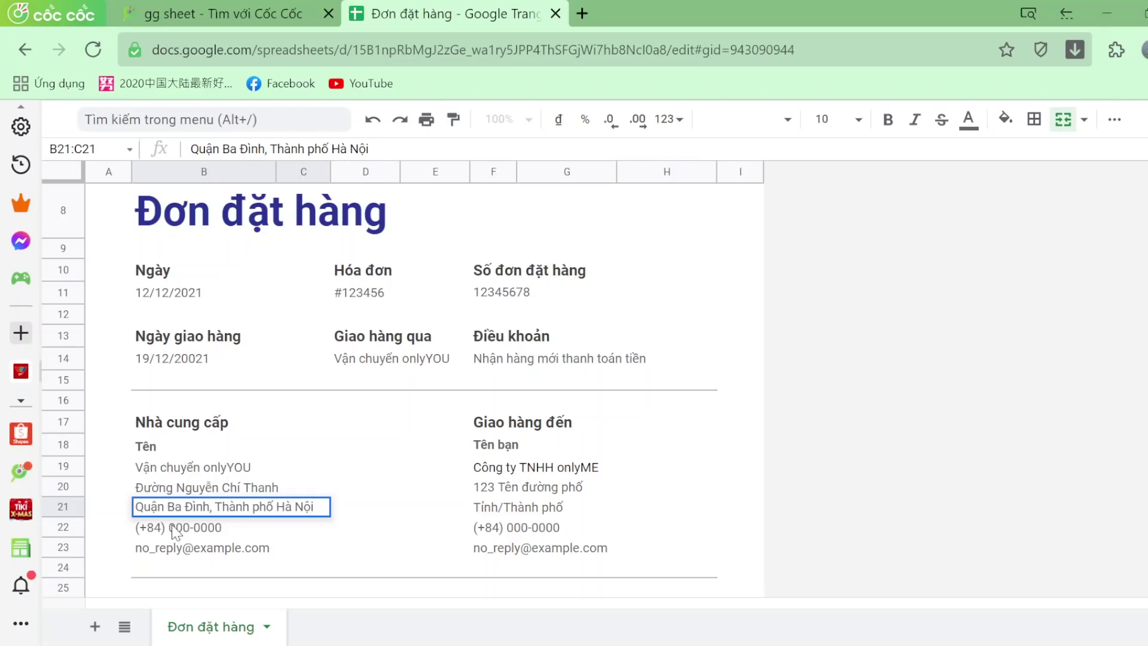
pyautogui.click(179, 531)
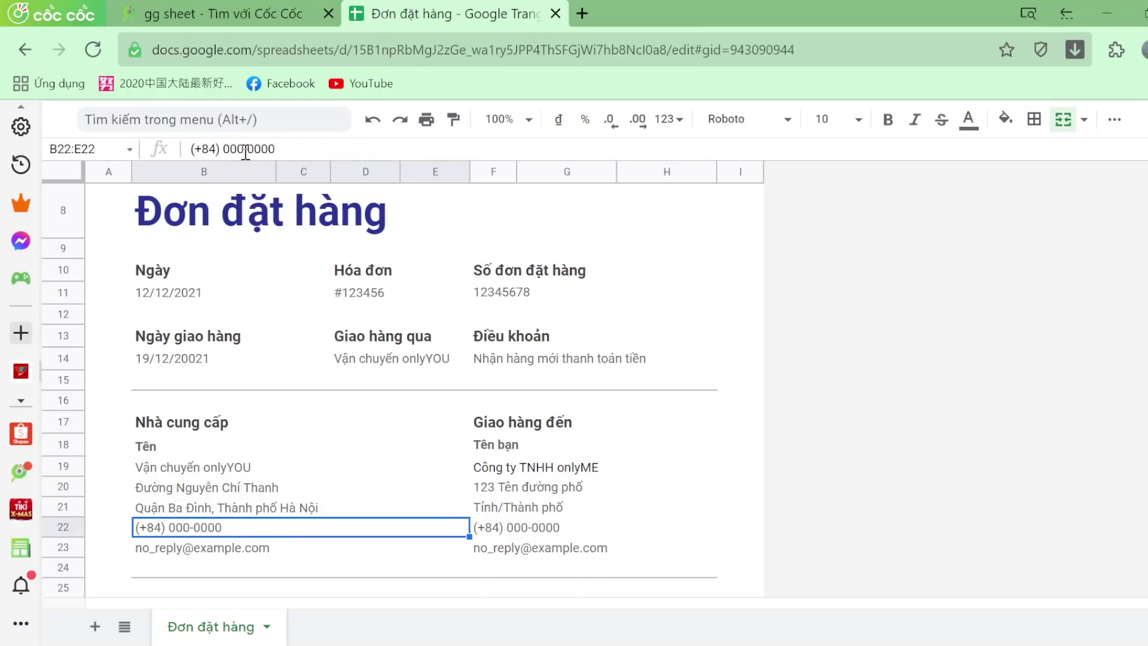
# Step: Replace the supplier phone placeholder digits with the real phone number
pyautogui.moveTo(274, 149); pyautogui.dragTo(228, 150)
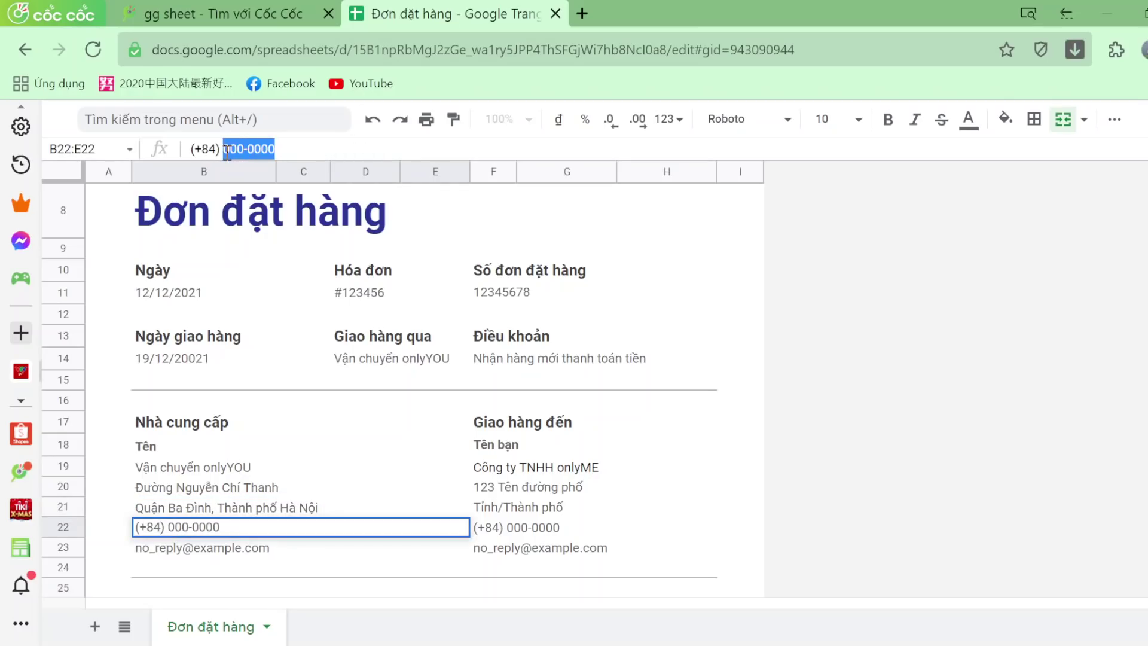
pyautogui.write('10984')
pyautogui.press('BackSpace')
pyautogui.press('BackSpace')
pyautogui.press('BackSpace')
pyautogui.press('BackSpace')
pyautogui.write('98')
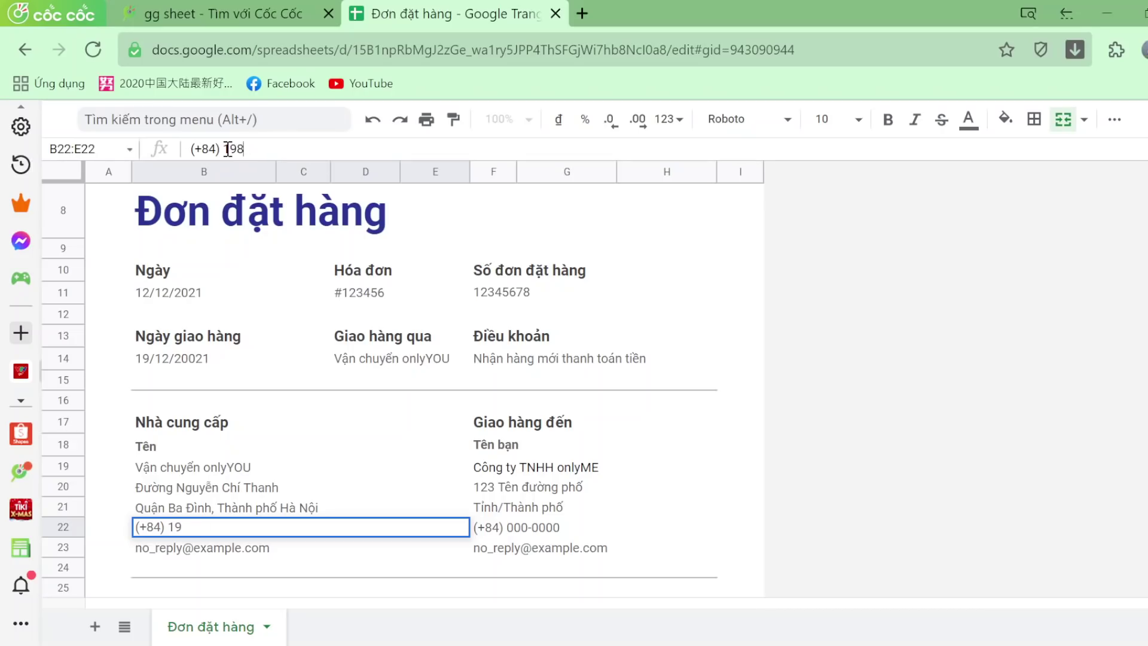
pyautogui.write('4')
pyautogui.write('0796')
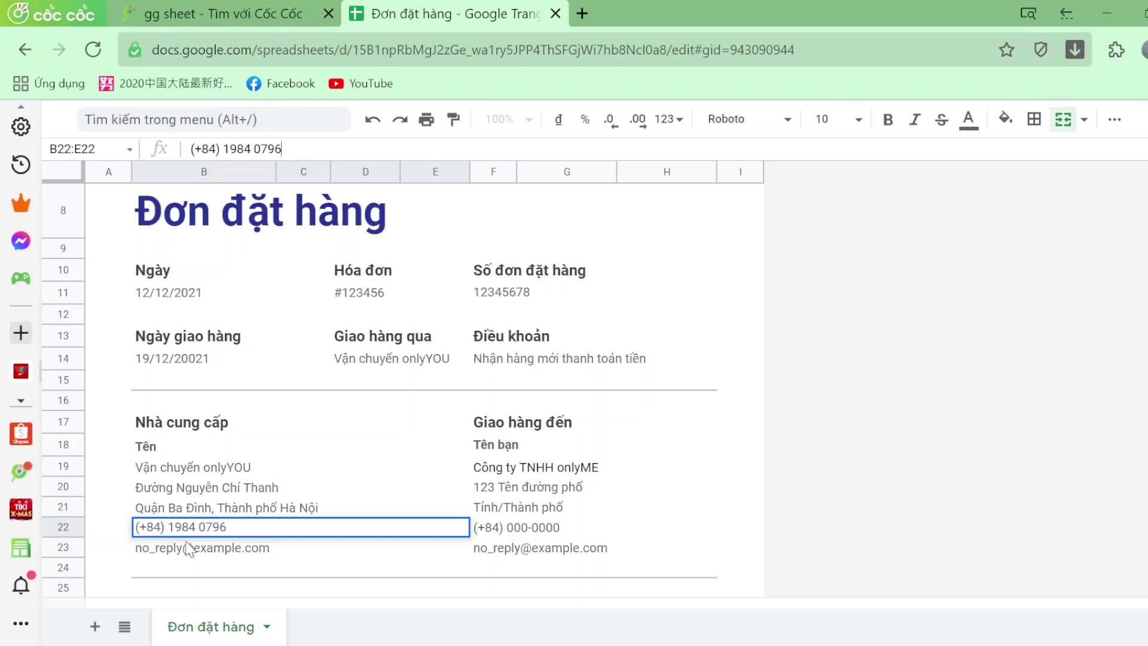
pyautogui.click(184, 550)
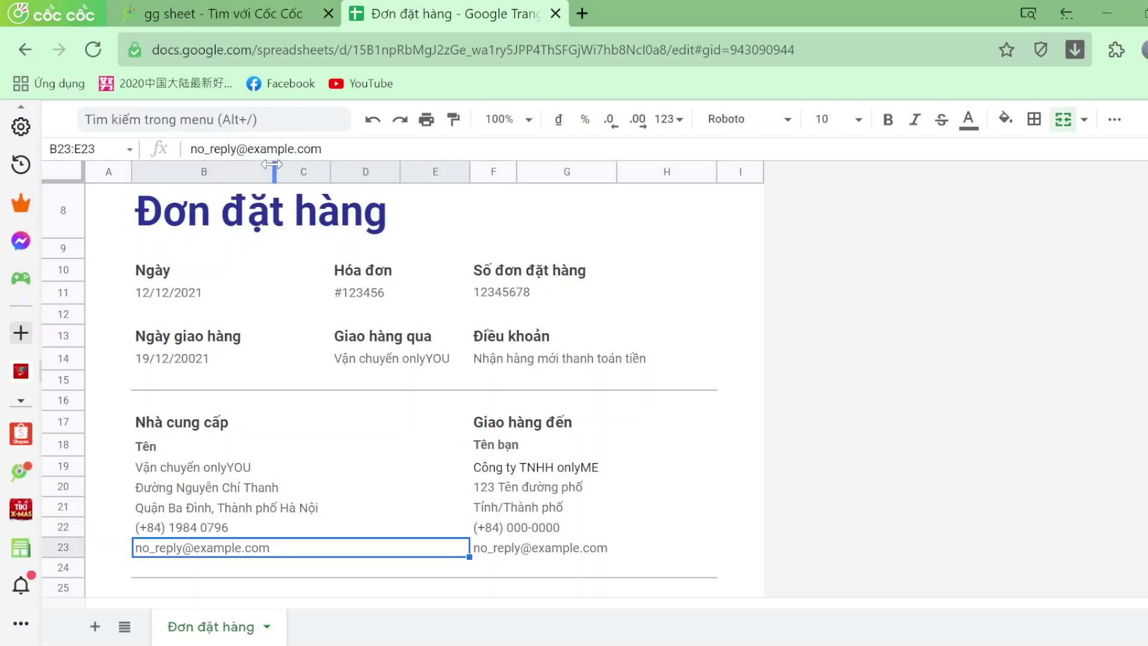
# Step: Replace the supplier e-mail's placeholder name and example domain with the new Gmail address
pyautogui.moveTo(236, 151); pyautogui.dragTo(172, 157)
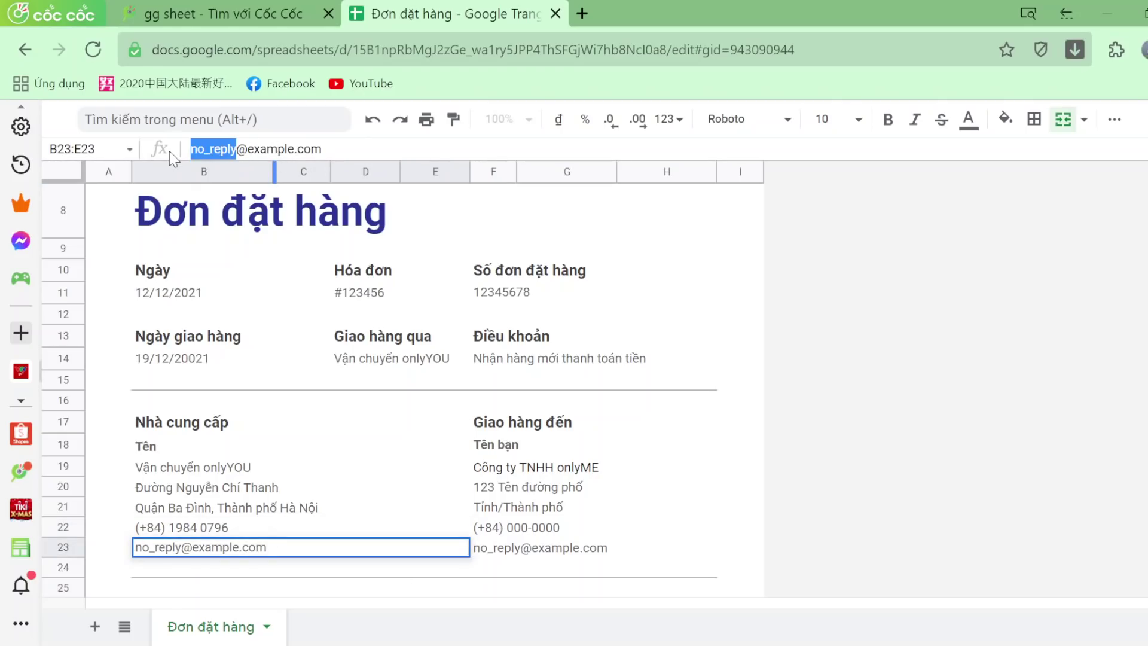
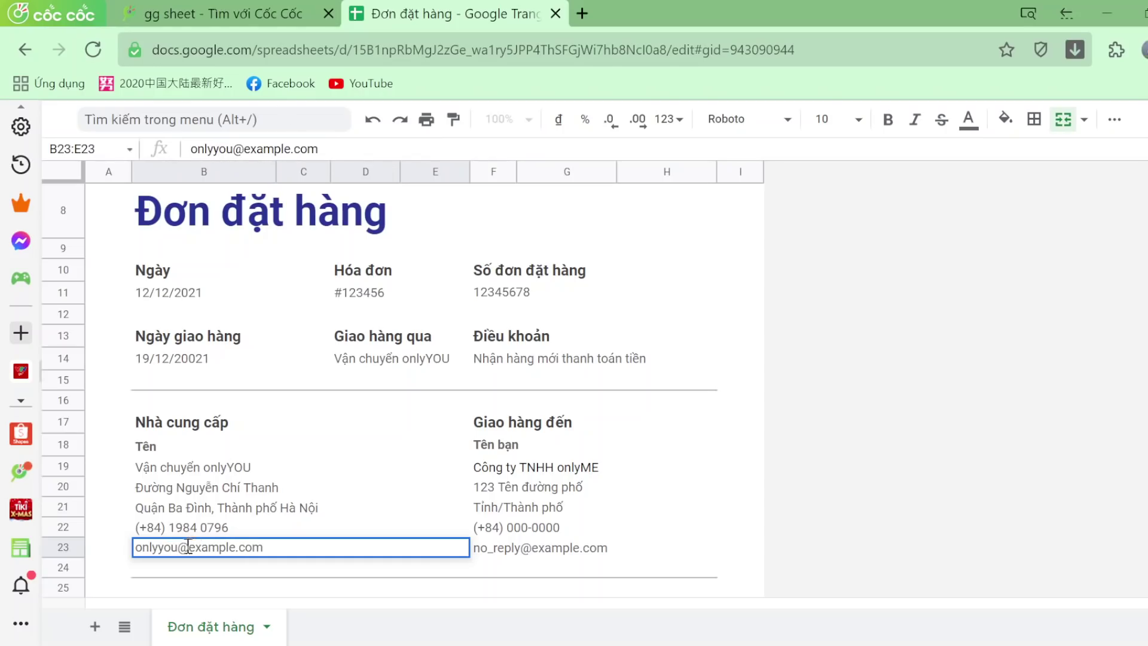
pyautogui.moveTo(188, 547); pyautogui.dragTo(236, 547)
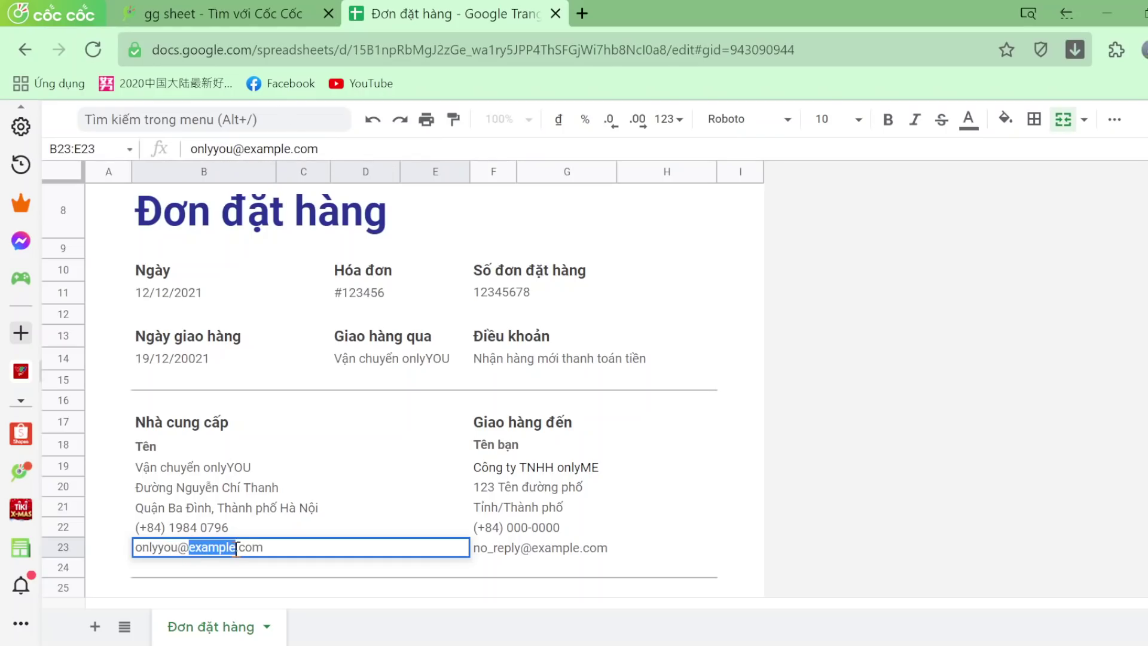
pyautogui.write('gmail')
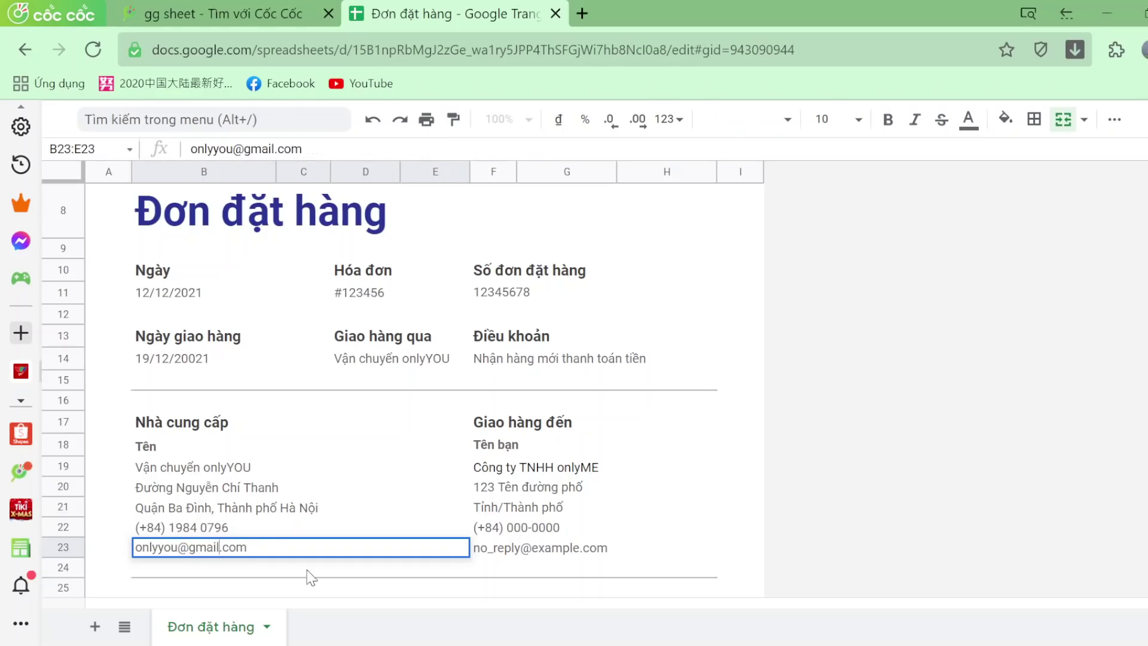
# Step: Change the ship-to e-mail to the new Gmail address, replacing name and domain
pyautogui.click(563, 553)
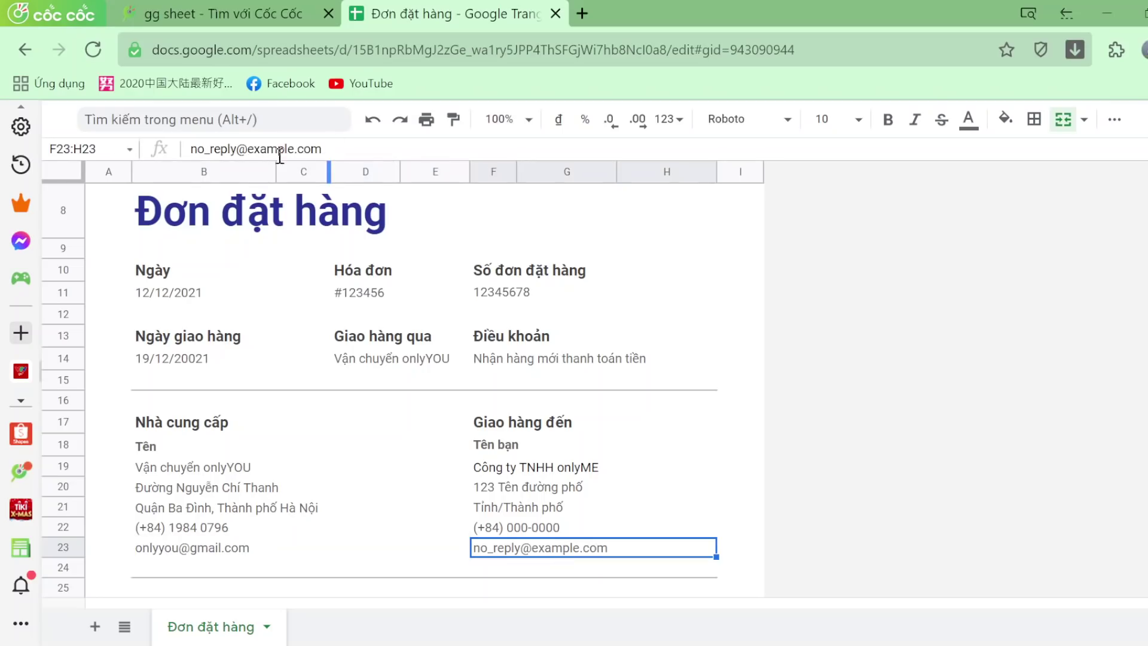
pyautogui.moveTo(294, 149); pyautogui.dragTo(246, 148)
pyautogui.write('gmail')
pyautogui.press('Left')
pyautogui.press('Left')
pyautogui.press('Left')
pyautogui.press('BackSpace')
pyautogui.press('BackSpace')
pyautogui.press('BackSpace')
pyautogui.press('BackSpace')
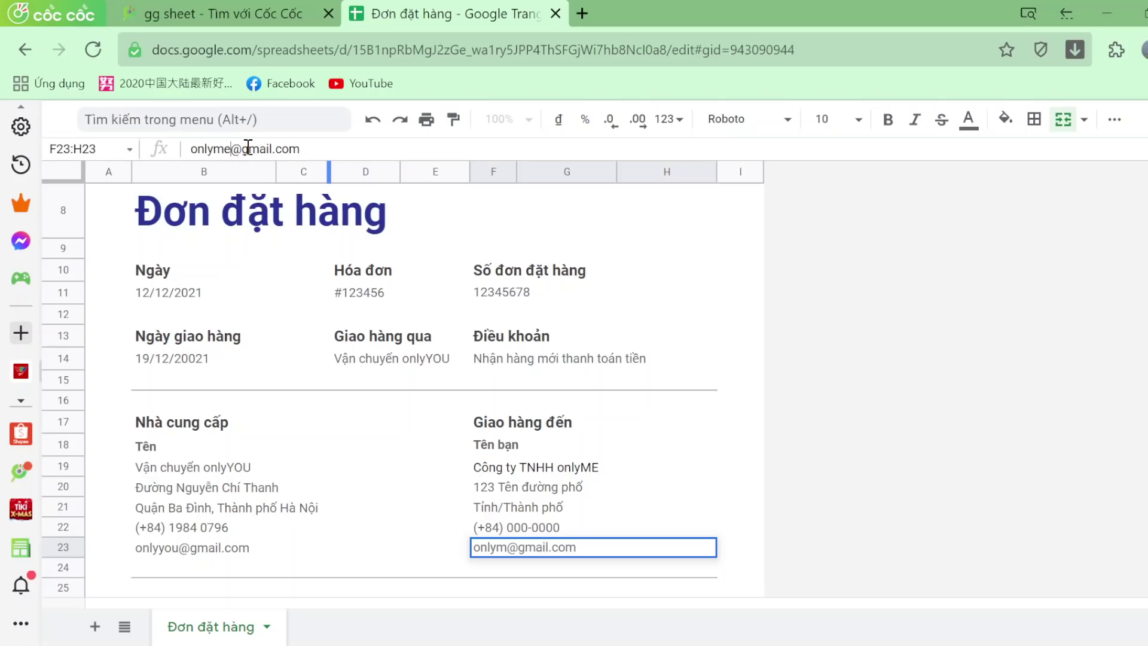
# Step: Replace the ship-to phone placeholder with the real phone number
pyautogui.click(510, 535)
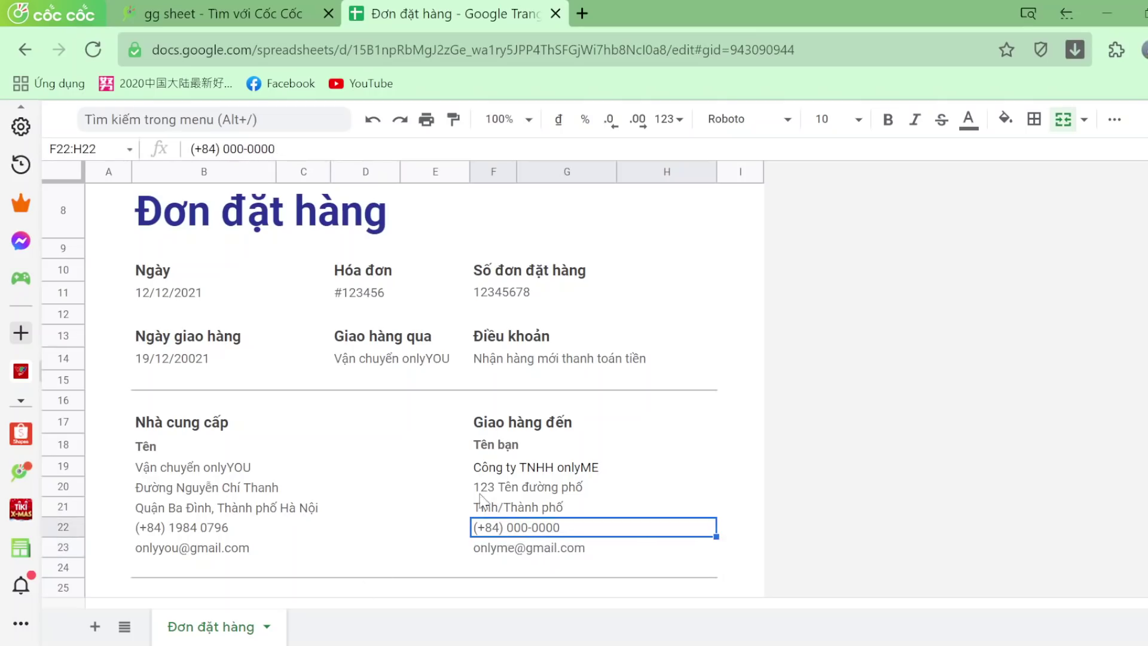
pyautogui.click(224, 149)
pyautogui.moveTo(229, 149); pyautogui.dragTo(281, 150)
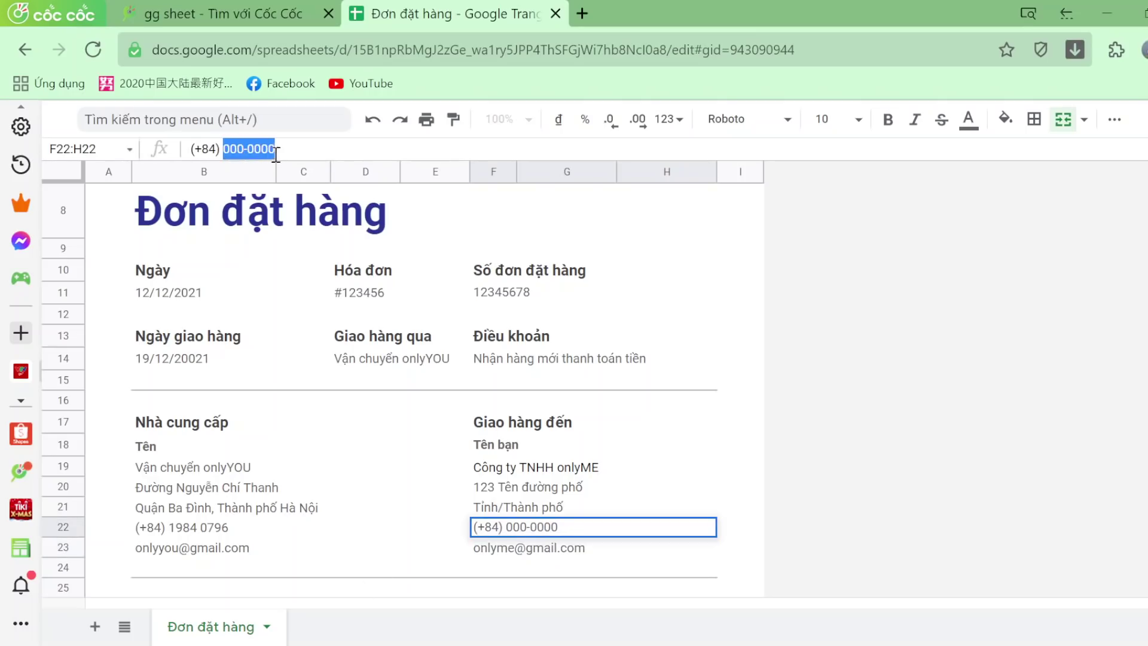
pyautogui.write('1900 0091')
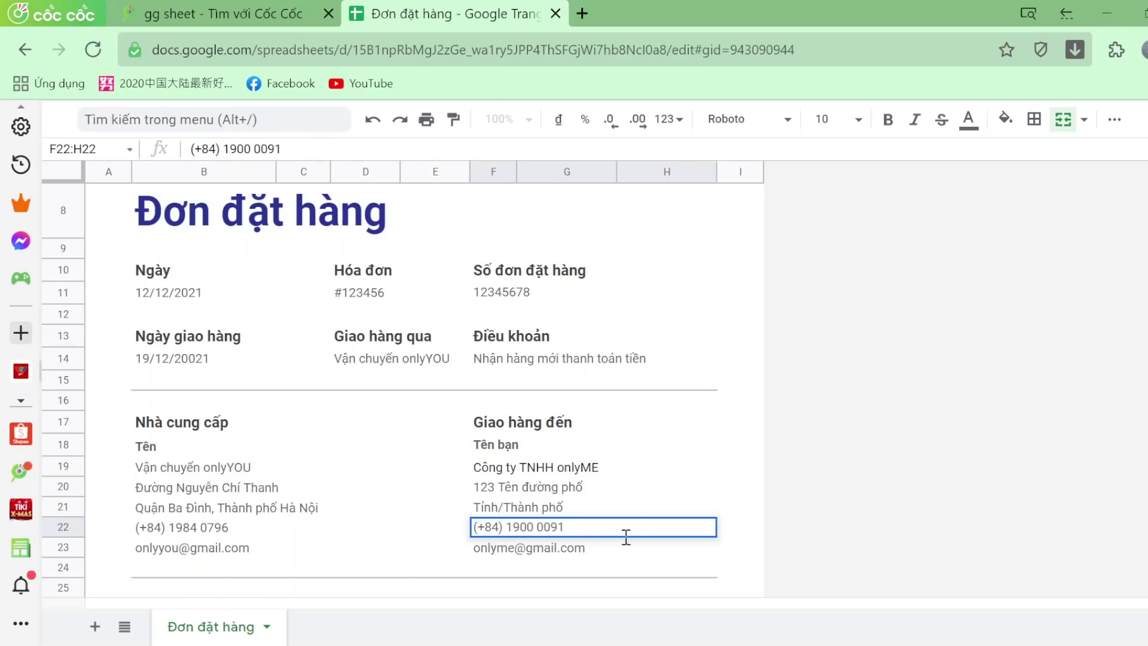
# Step: Fill in the ship-to district-and-city line and start replacing the street address
pyautogui.click(542, 513)
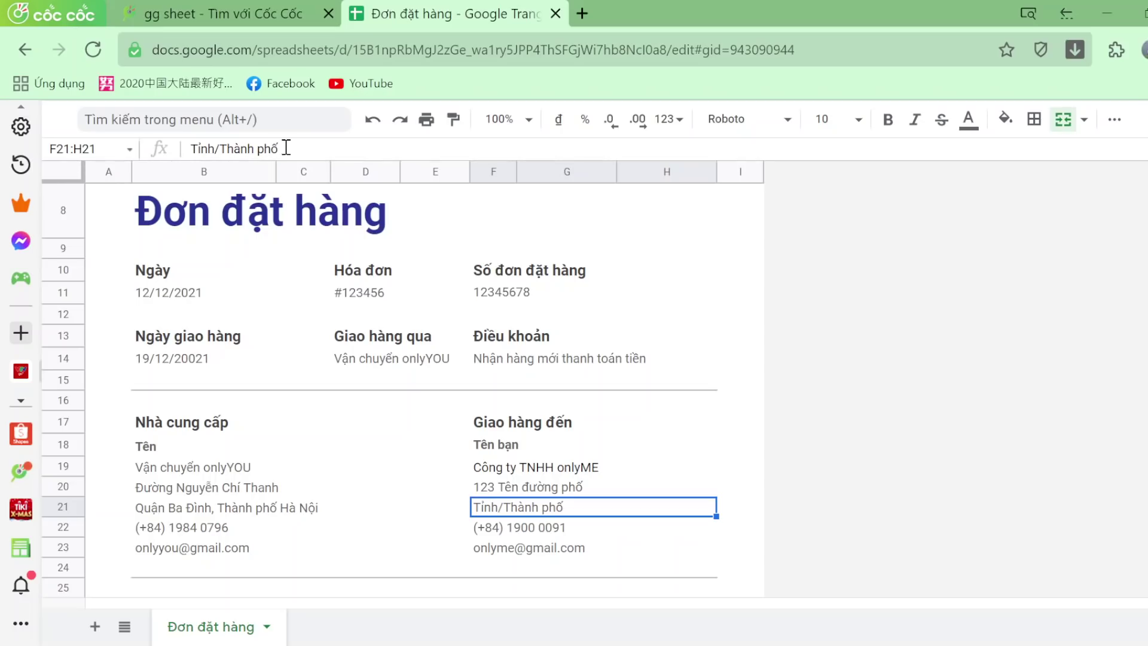
pyautogui.moveTo(219, 149); pyautogui.dragTo(208, 150)
pyautogui.write('Quận Đống Đa, Thành phố Hà ZNô')
pyautogui.press('BackSpace')
pyautogui.press('BackSpace')
pyautogui.press('BackSpace')
pyautogui.write('Nội')
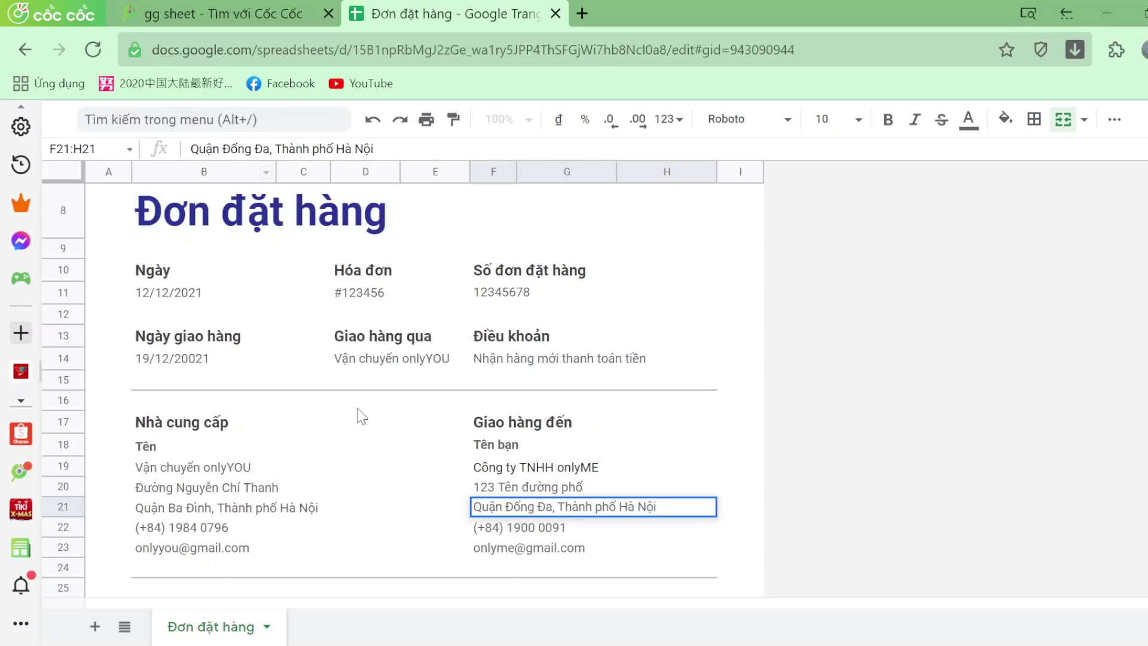
pyautogui.click(507, 487)
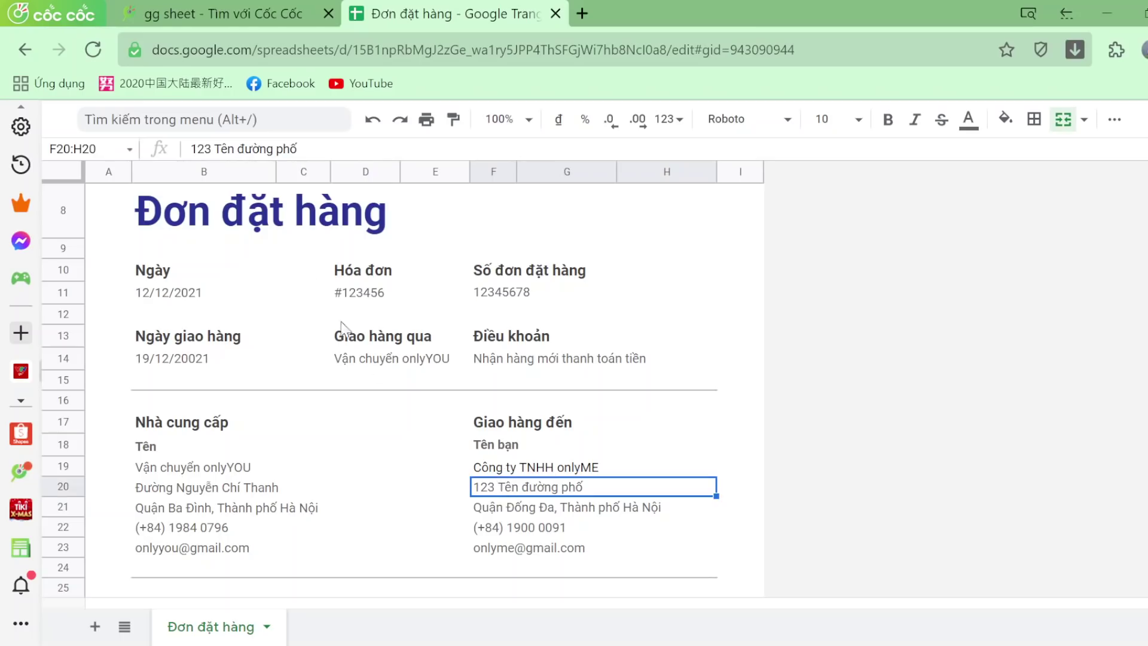
pyautogui.moveTo(305, 151); pyautogui.dragTo(221, 171)
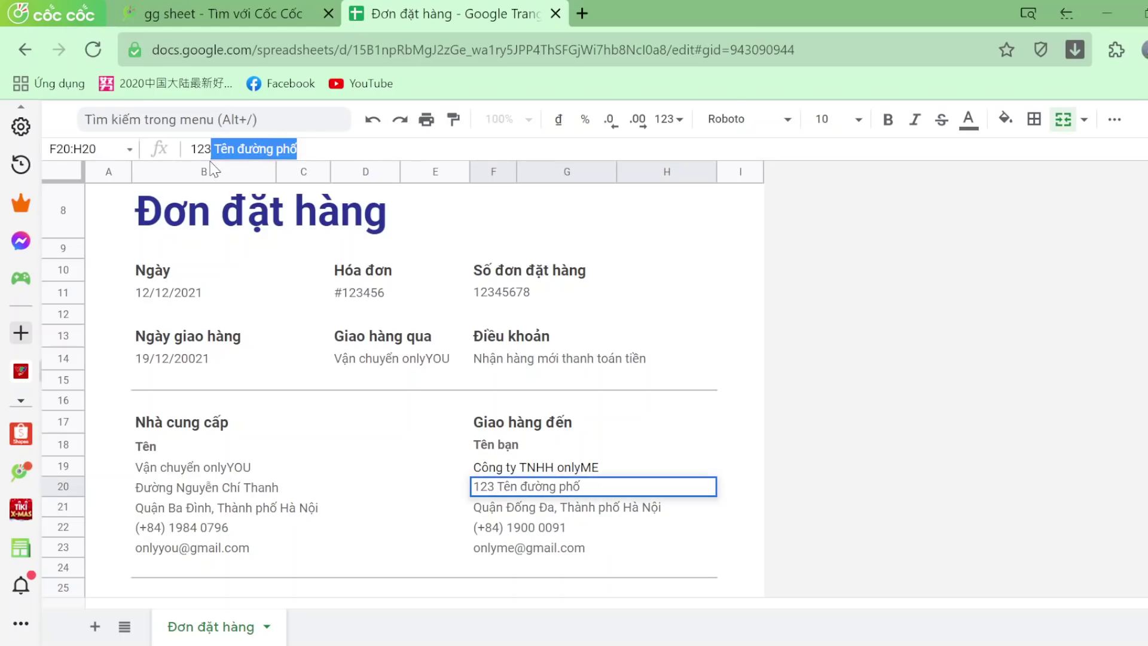
pyautogui.write('Trường Chinh')
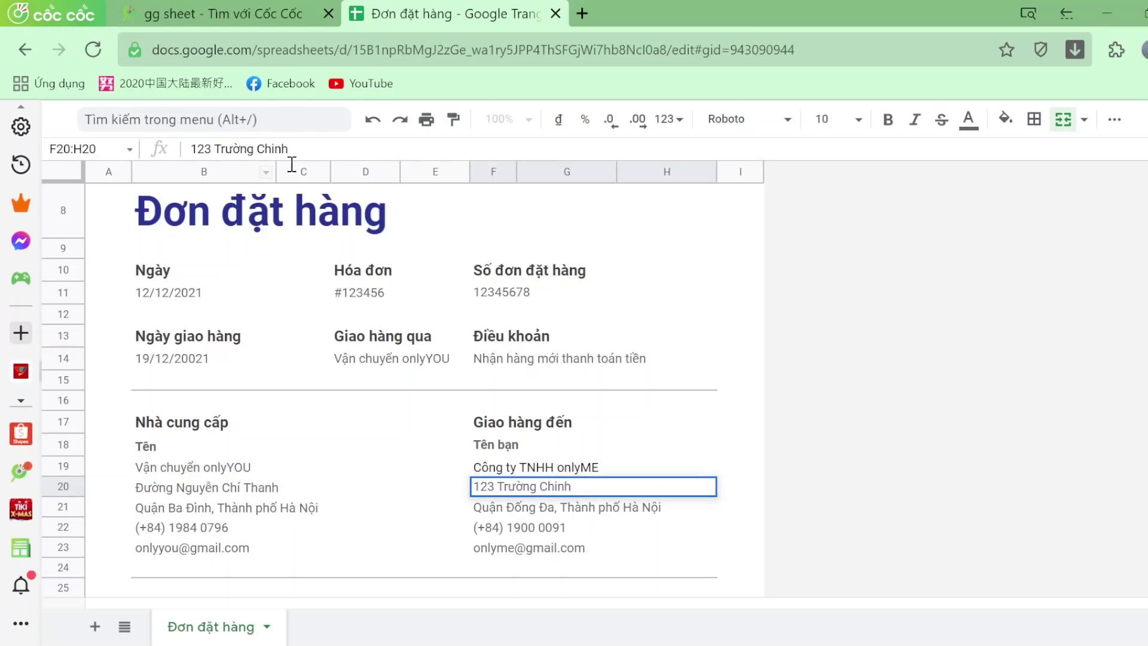
# Step: Commit the ship-to street line and bring the item table into view
pyautogui.scroll(-2, 423, 449)
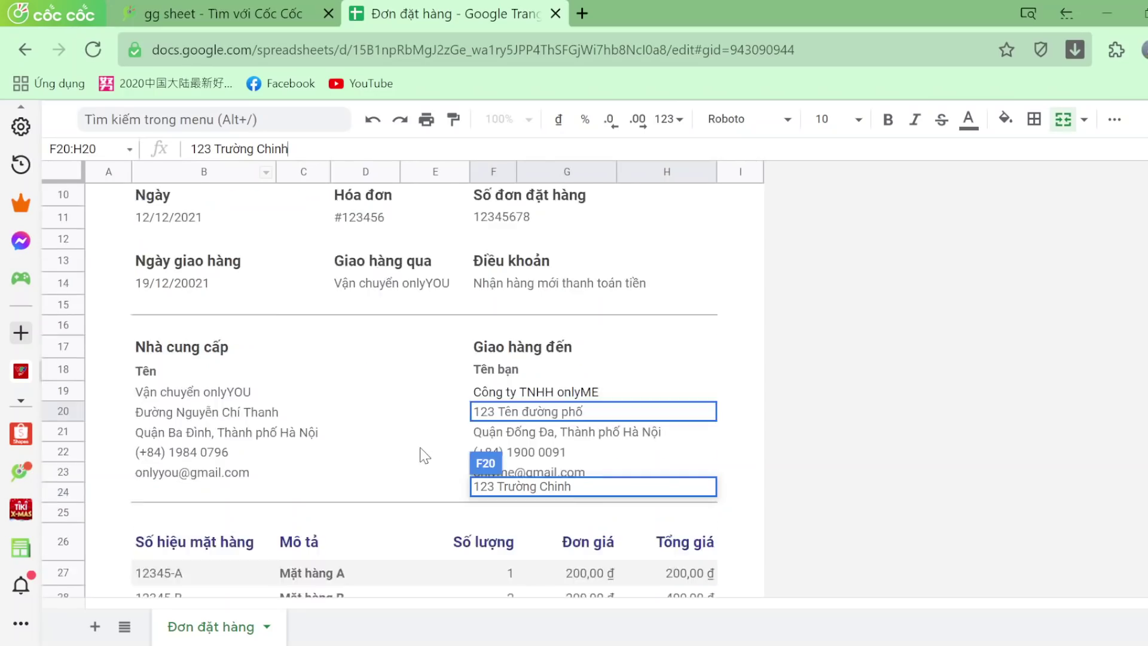
pyautogui.scroll(-3, 422, 454)
pyautogui.click(514, 323)
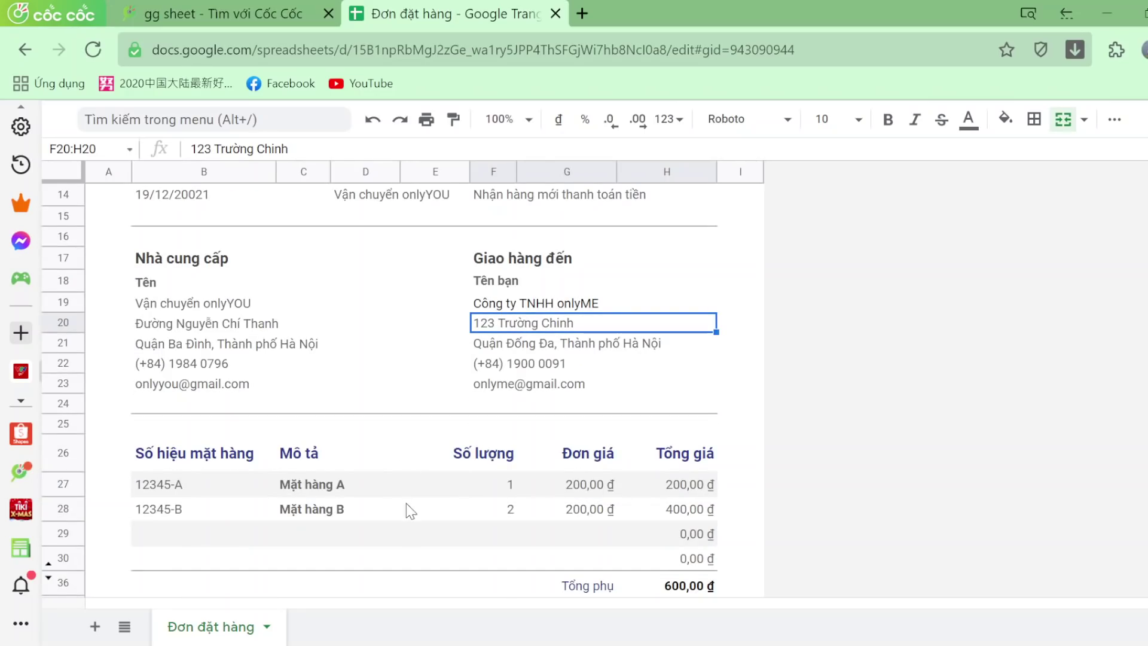